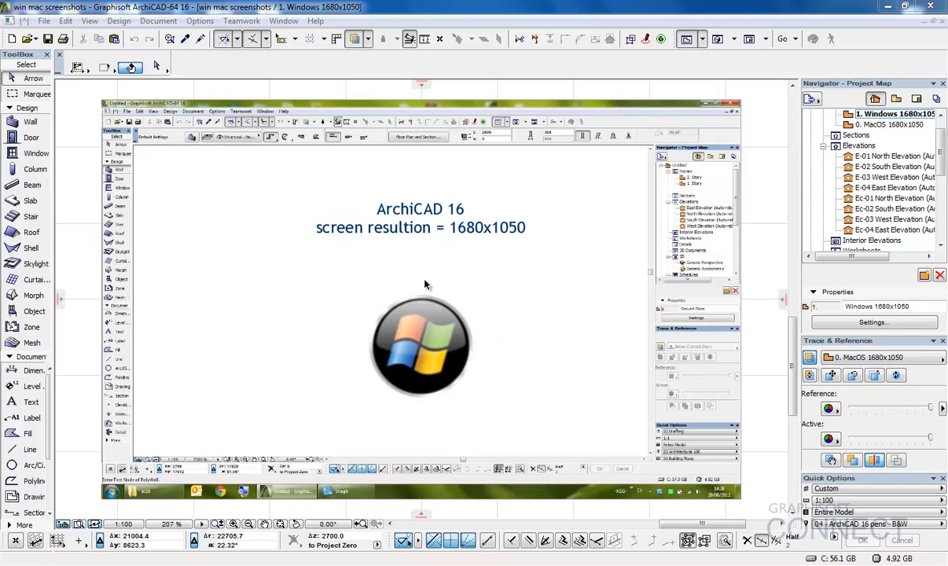
# Step: Examine the Windows screenshot of the interface up close, including its Project Map and lower bars, and return to the full view
pyautogui.scroll(-3, 425, 285)
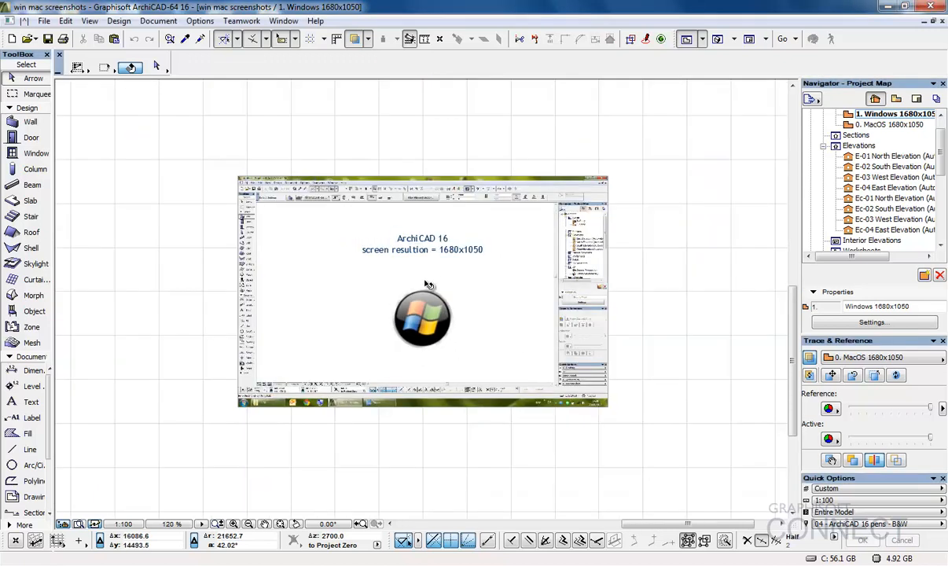
pyautogui.scroll(-2, 424, 285)
pyautogui.scroll(5, 425, 284)
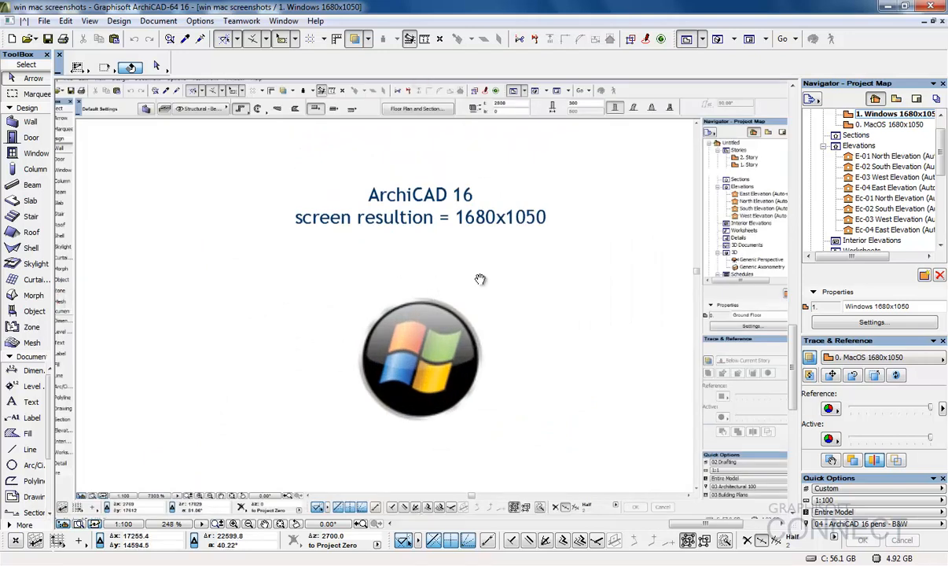
pyautogui.moveTo(478, 277); pyautogui.dragTo(242, 396, button='middle')
pyautogui.scroll(4, 470, 269)
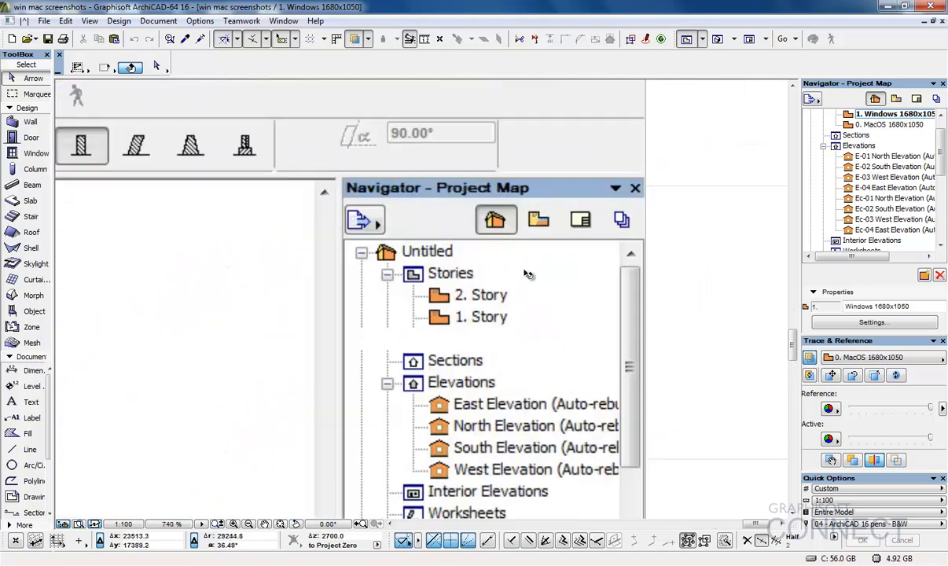
pyautogui.scroll(-2, 493, 286)
pyautogui.scroll(-5, 492, 286)
pyautogui.moveTo(377, 300); pyautogui.dragTo(669, 188, button='middle')
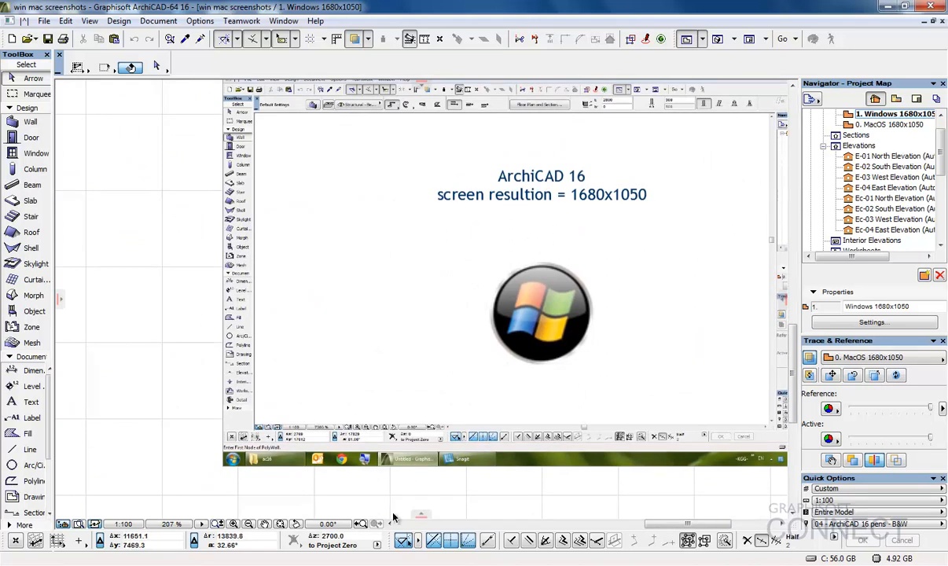
pyautogui.scroll(2, 413, 459)
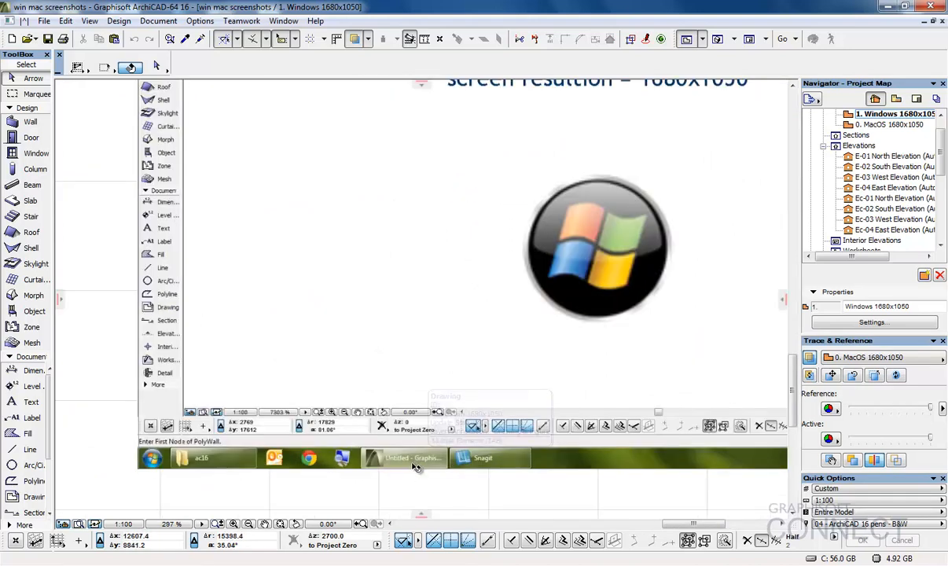
pyautogui.scroll(6, 412, 463)
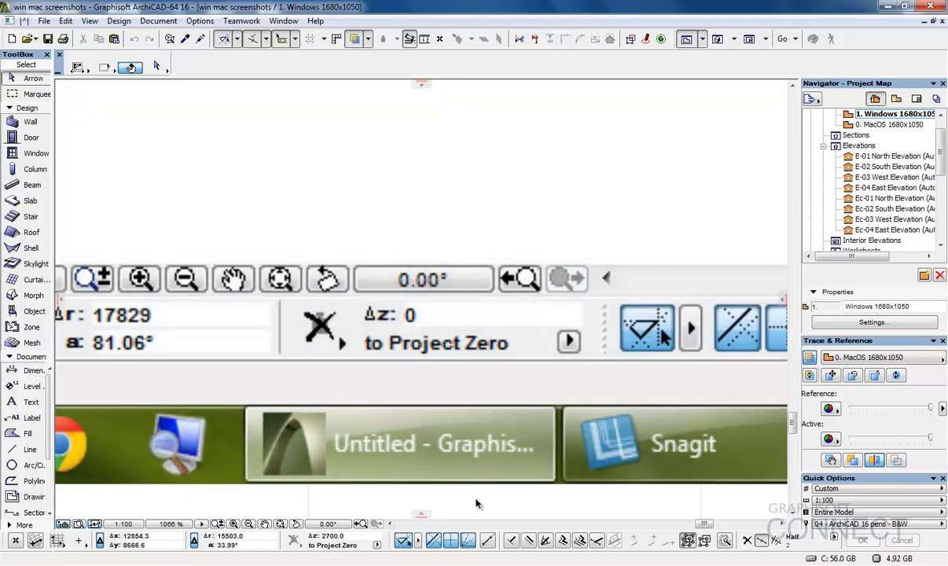
pyautogui.middleClick(475, 503)
pyautogui.middleClick(476, 503)
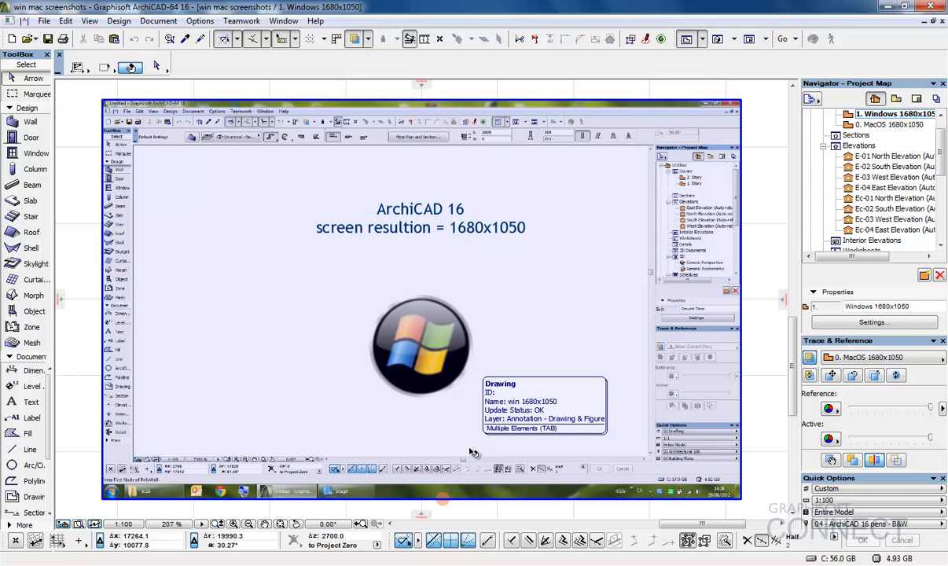
# Step: Create a new project from the template adl - ac16 template v2.tpl, keeping the current work environment profile
pyautogui.click(15, 39)
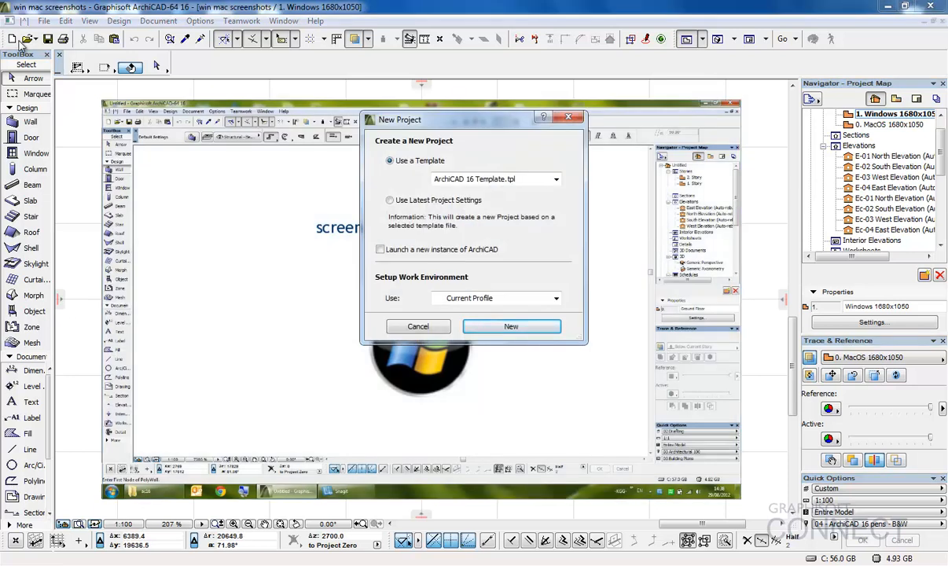
pyautogui.click(498, 180)
pyautogui.click(499, 181)
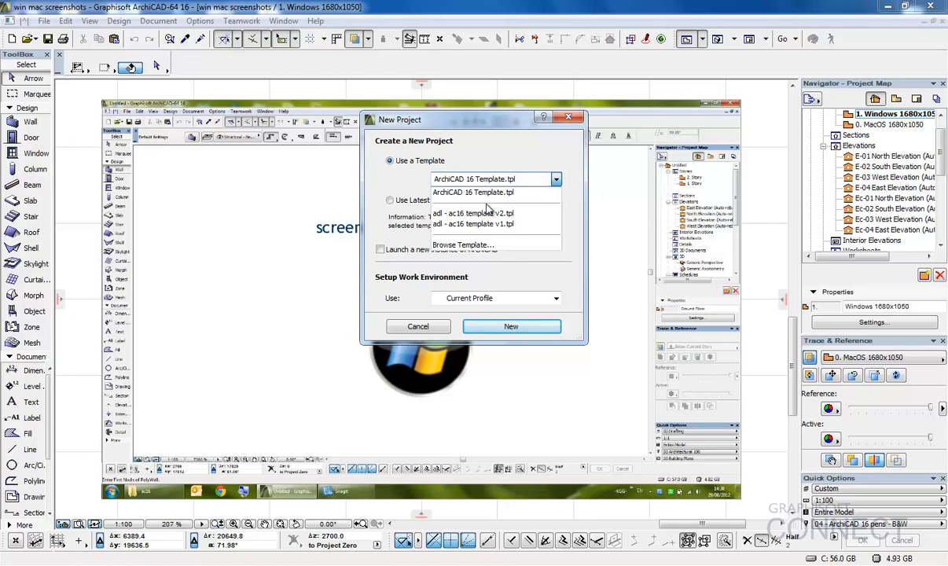
pyautogui.click(445, 212)
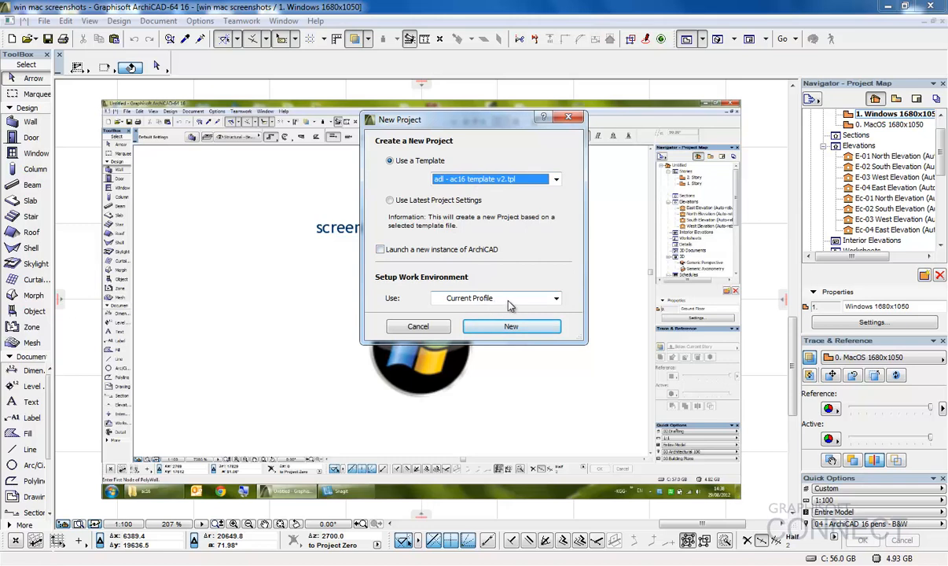
pyautogui.click(510, 328)
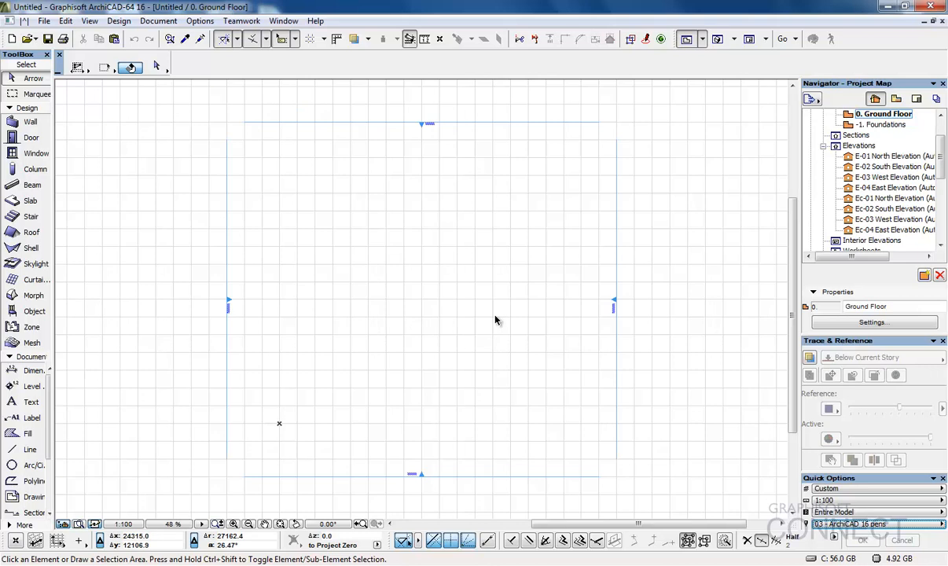
pyautogui.scroll(10, 495, 320)
pyautogui.scroll(12, 448, 315)
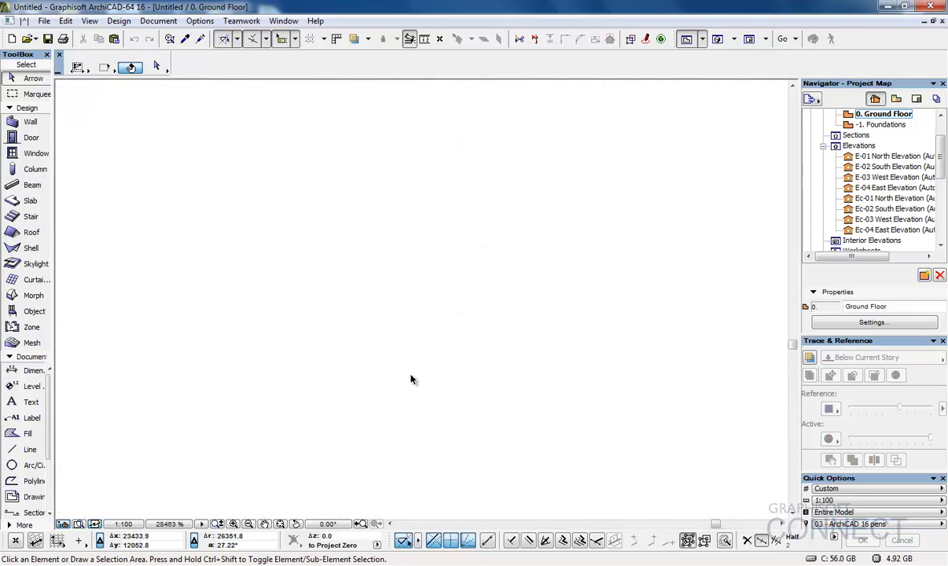
pyautogui.scroll(-20, 418, 376)
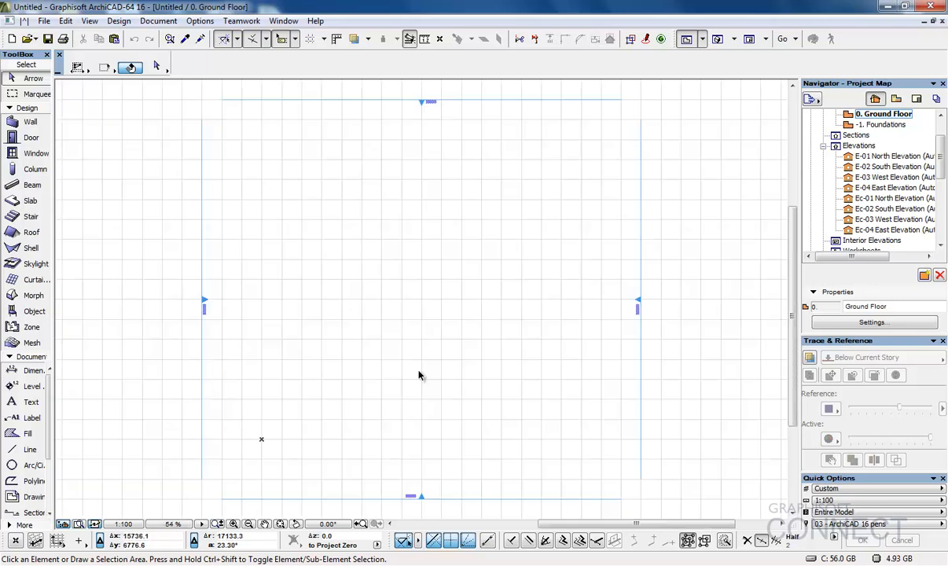
pyautogui.scroll(-4, 418, 374)
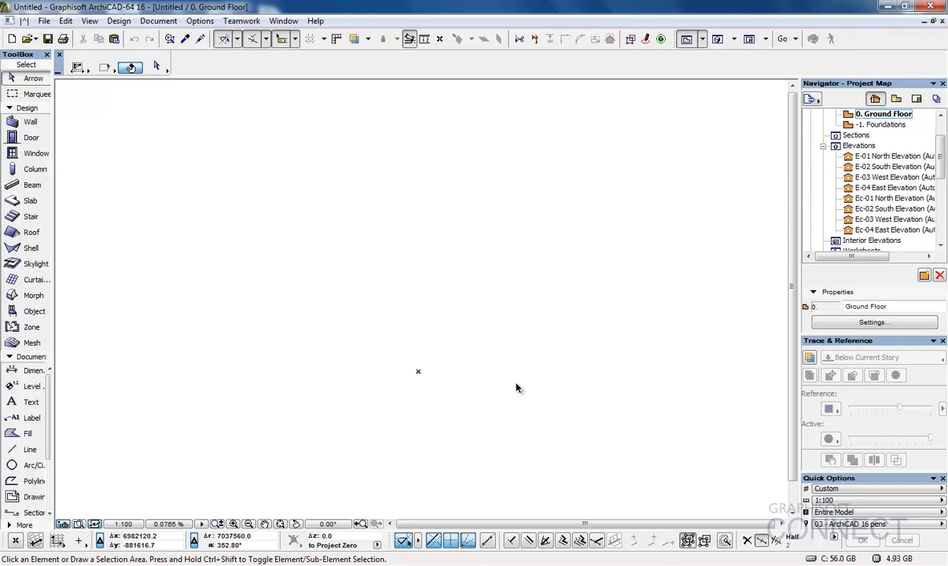
pyautogui.middleClick(510, 367)
pyautogui.middleClick(509, 367)
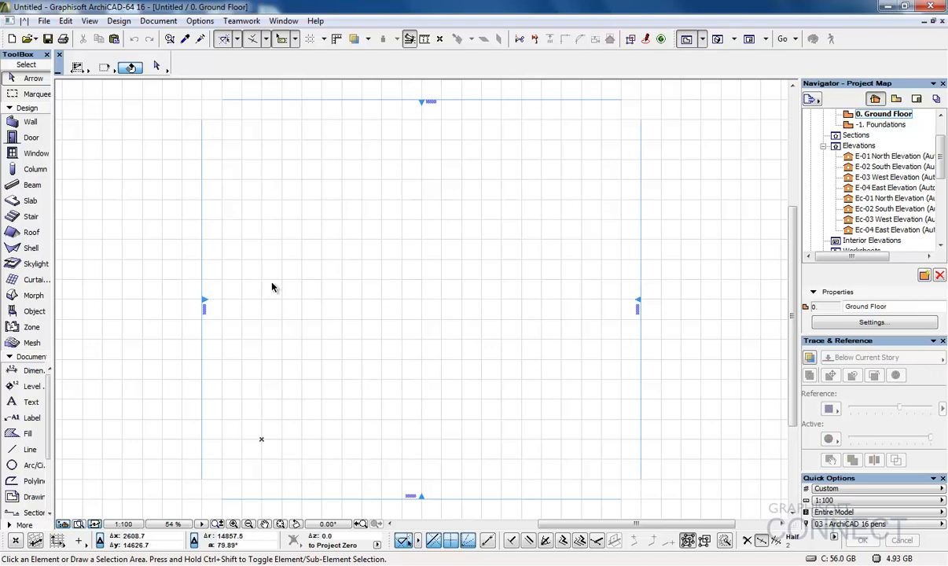
# Step: Draw two single straight walls near the middle of the Ground Floor plan, one sloping up to the right and a horizontal one beside it
pyautogui.click(24, 126)
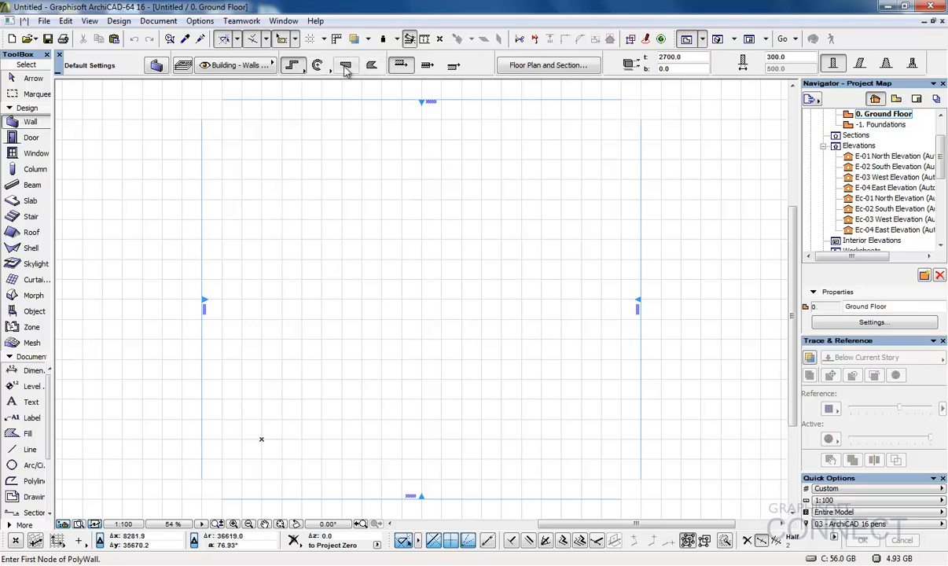
pyautogui.click(302, 69)
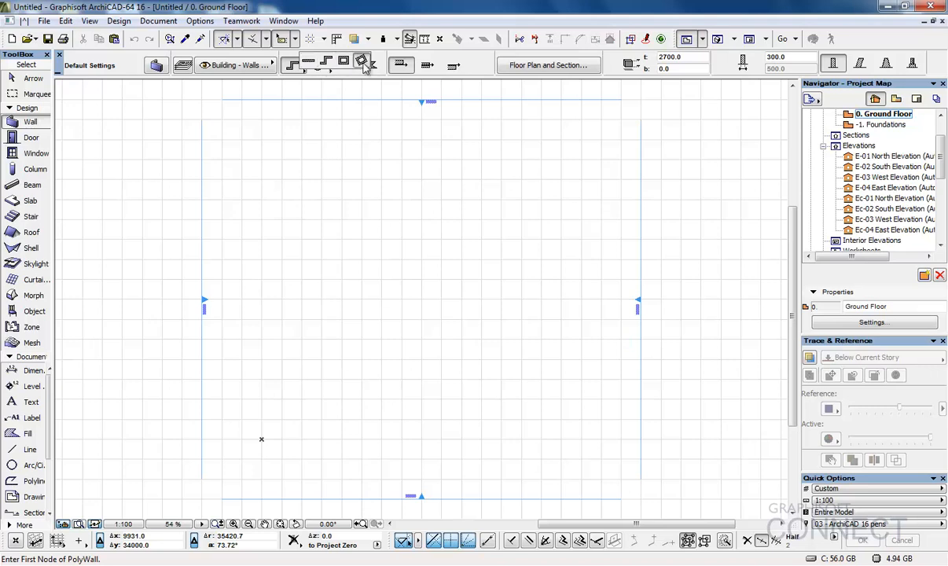
pyautogui.click(309, 62)
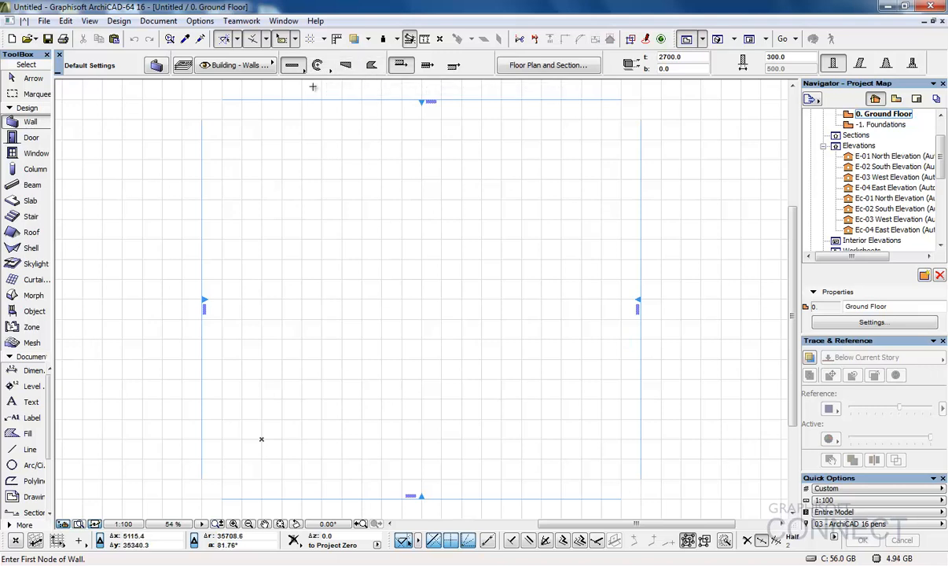
pyautogui.click(391, 308)
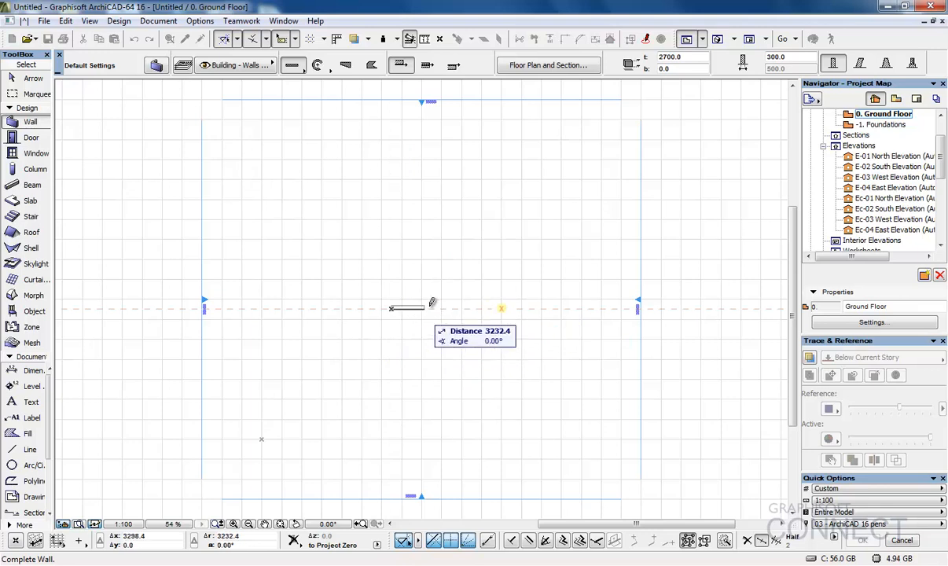
pyautogui.click(438, 284)
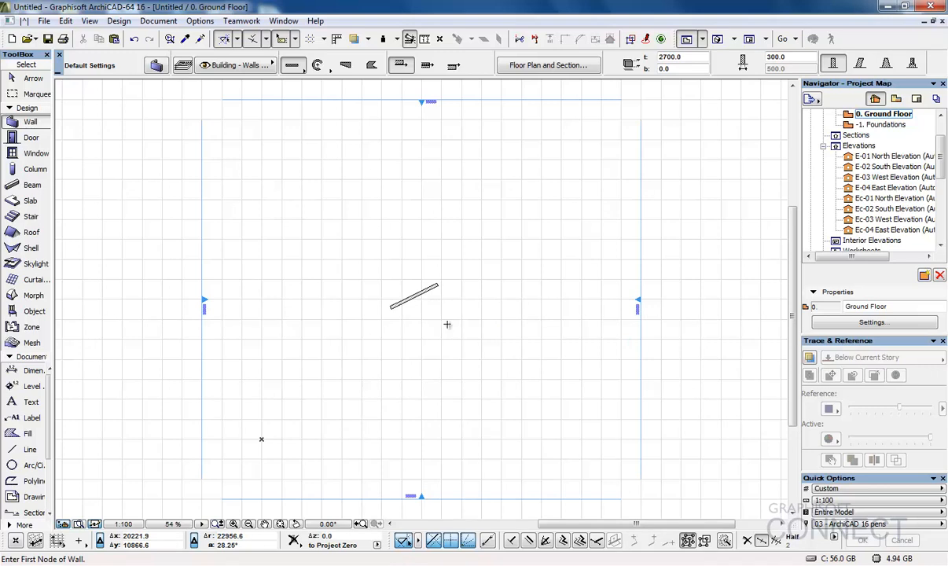
pyautogui.click(454, 311)
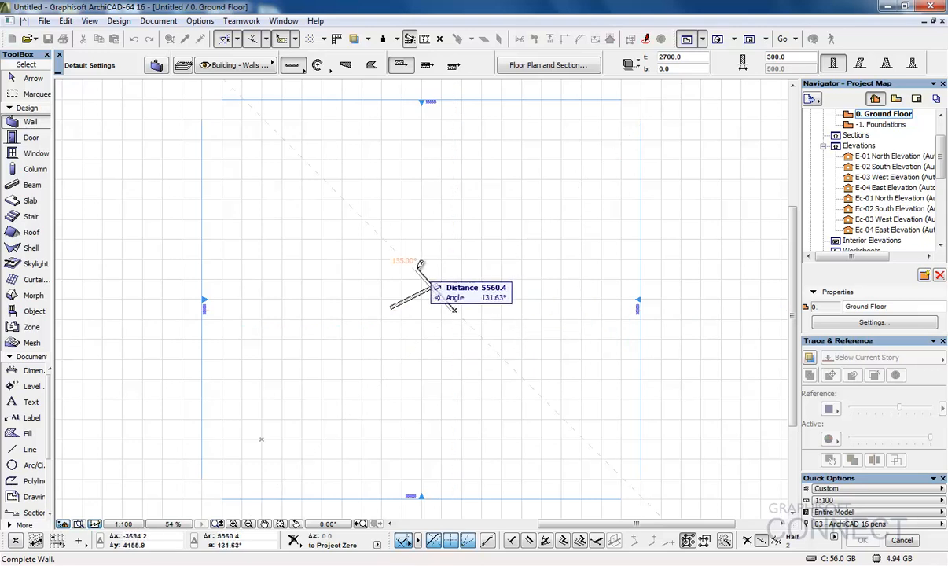
pyautogui.click(511, 308)
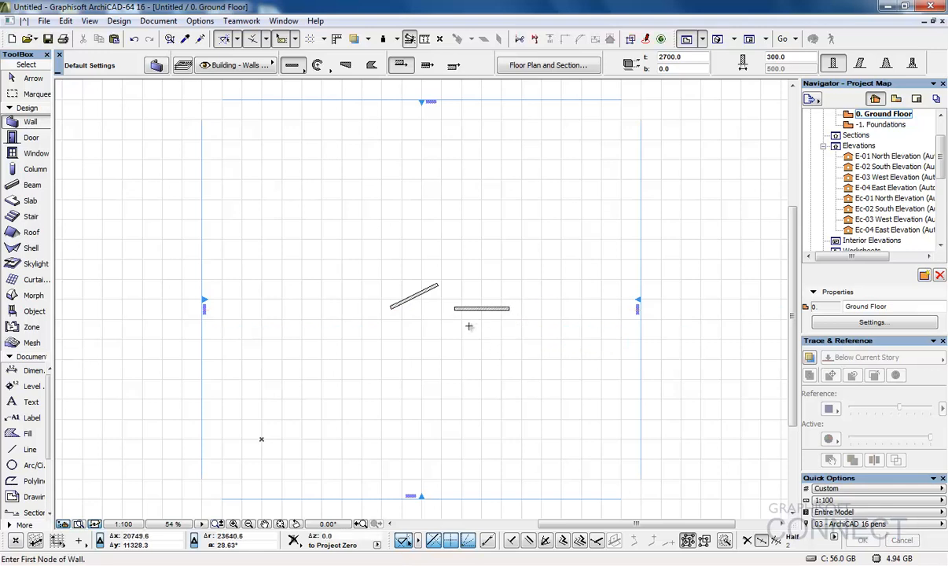
# Step: Draw a vertical wall 4000 mm long at 90° above the horizontal wall
pyautogui.click(468, 282)
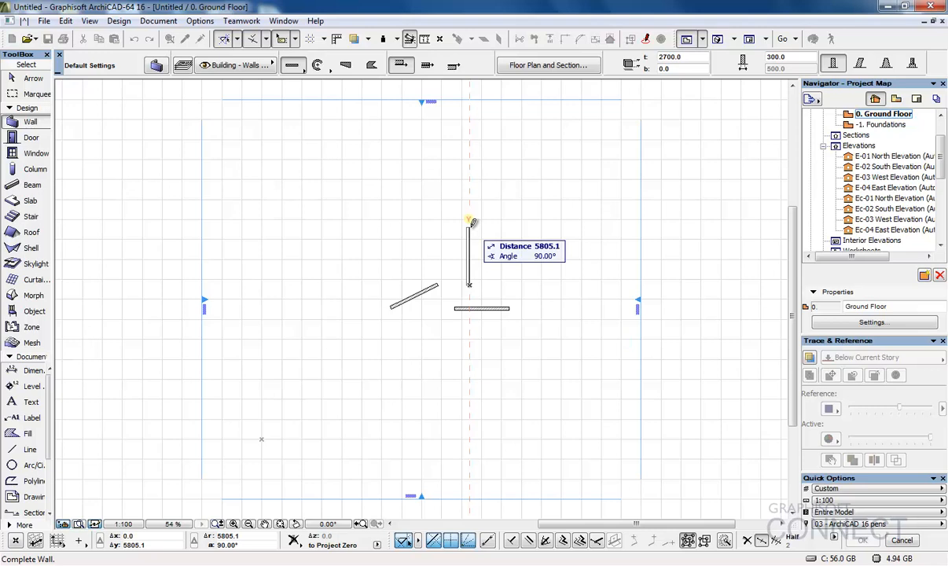
pyautogui.write('4000')
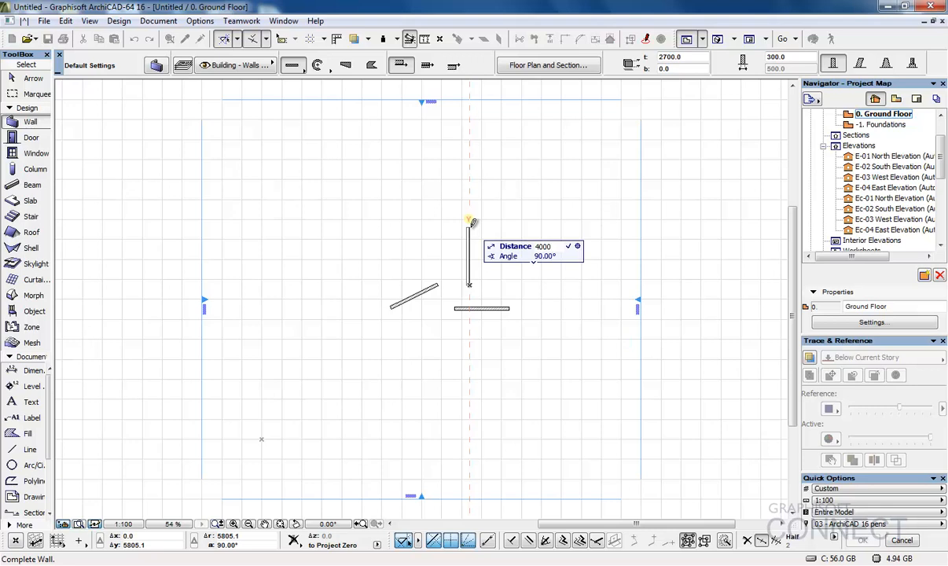
pyautogui.press('Return')
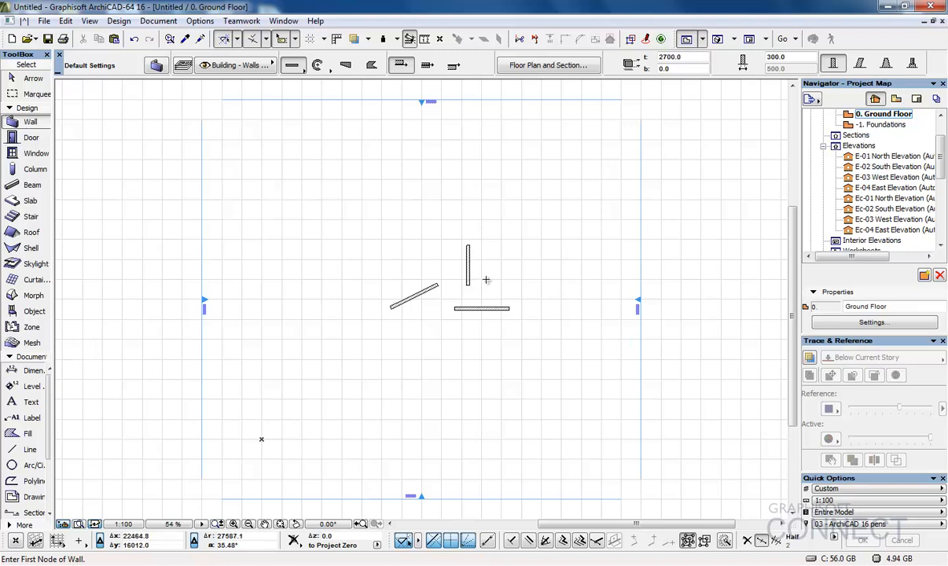
# Step: Measure the vertical wall's length from its lower end to its upper end
pyautogui.click(426, 40)
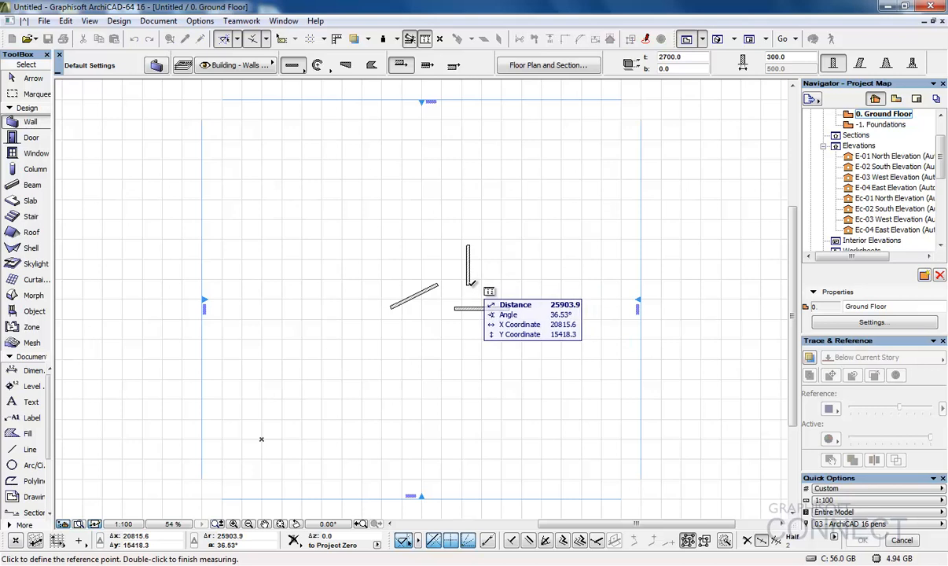
pyautogui.click(469, 285)
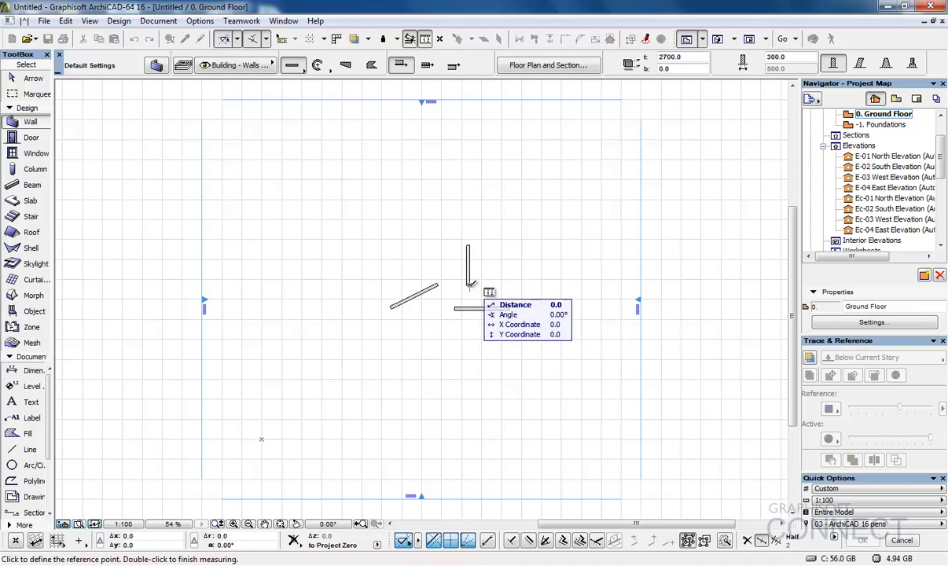
pyautogui.click(469, 243)
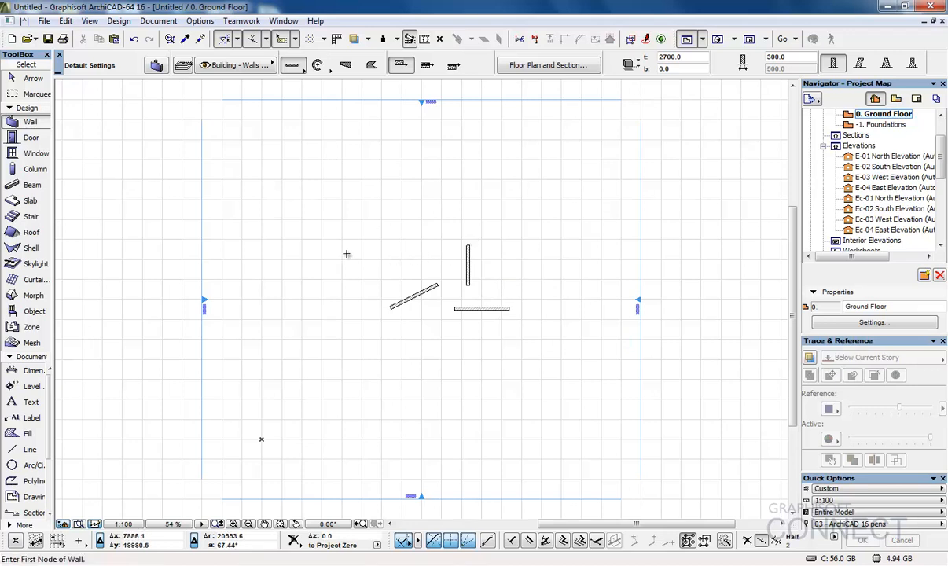
# Step: Draw a slanted wall above the first sloping wall with a distance of 4000 mm and an angle of 35°
pyautogui.click(391, 261)
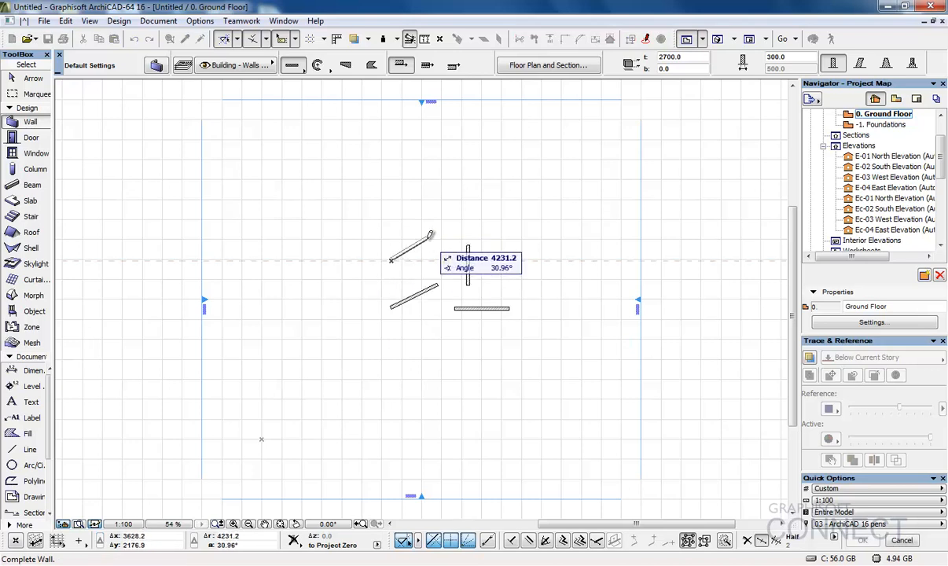
pyautogui.write('4000')
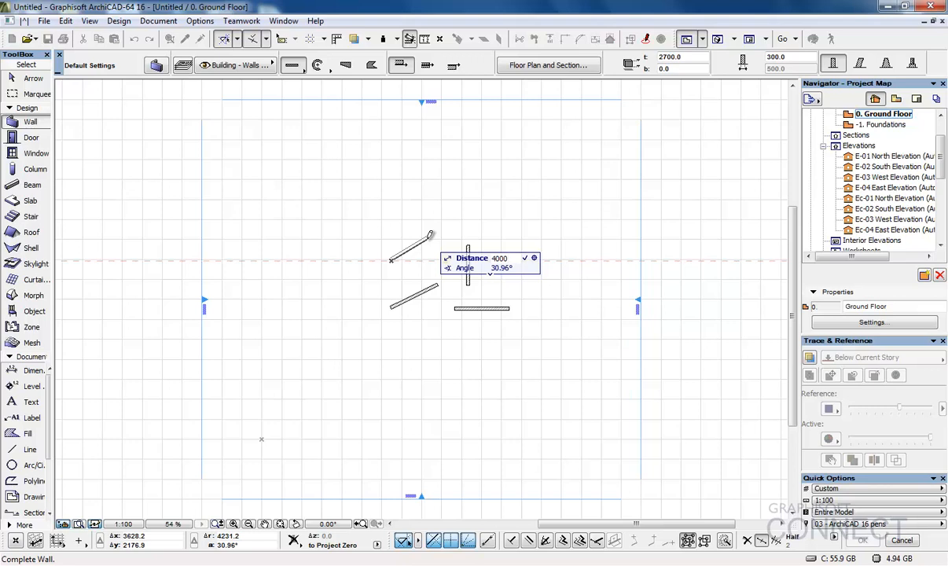
pyautogui.press('Tab')
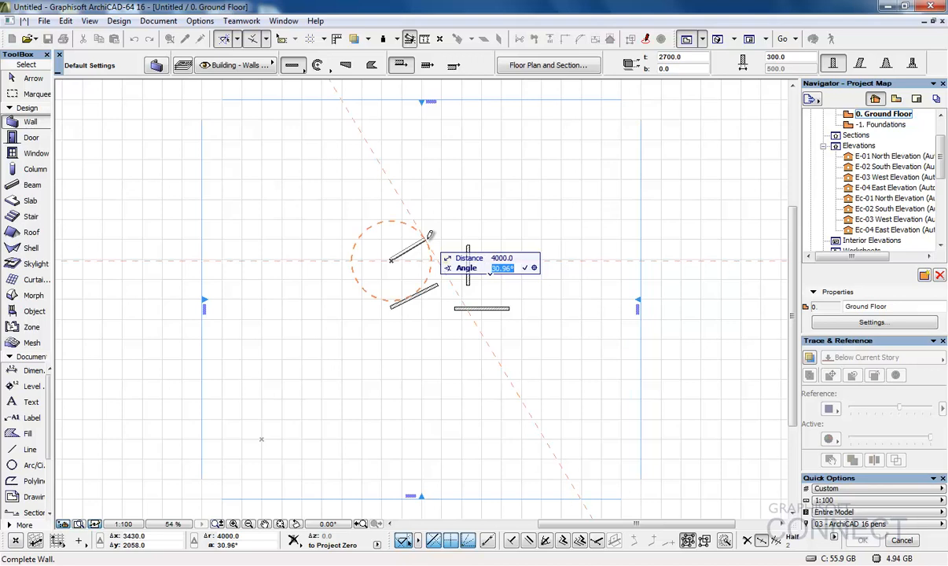
pyautogui.write('35')
pyautogui.press('Return')
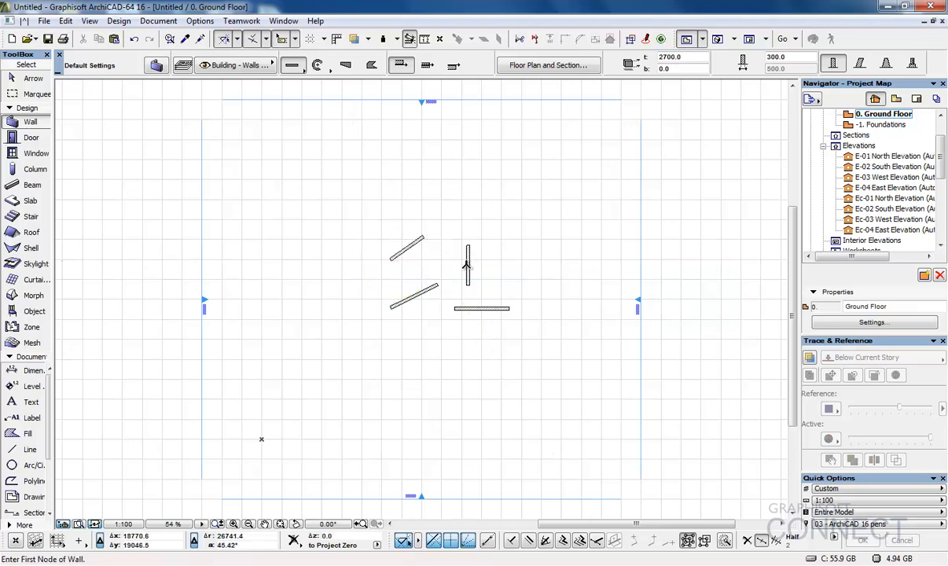
# Step: Draw a slanted wall below the horizontal wall with an X coordinate of 3000 and a Y coordinate of 2000
pyautogui.click(427, 364)
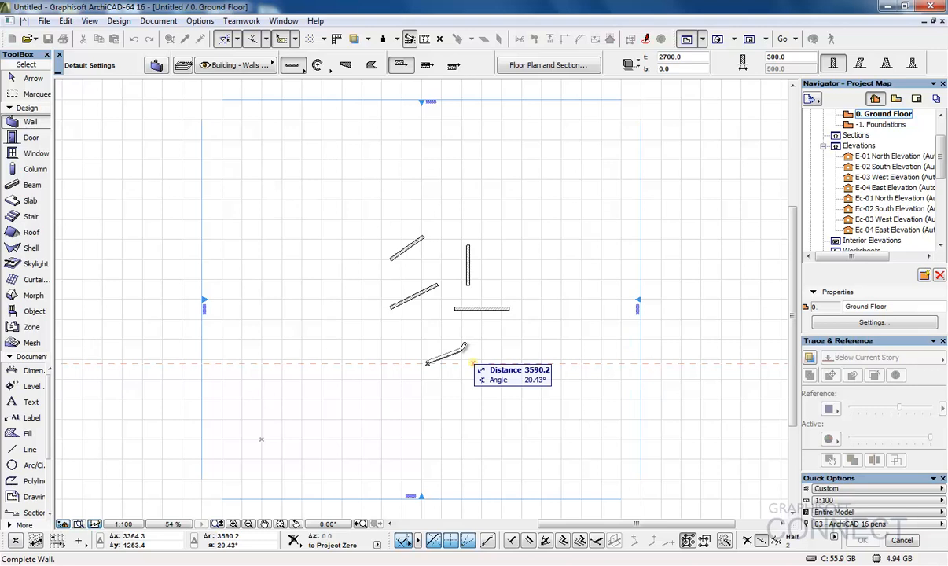
pyautogui.press('x')
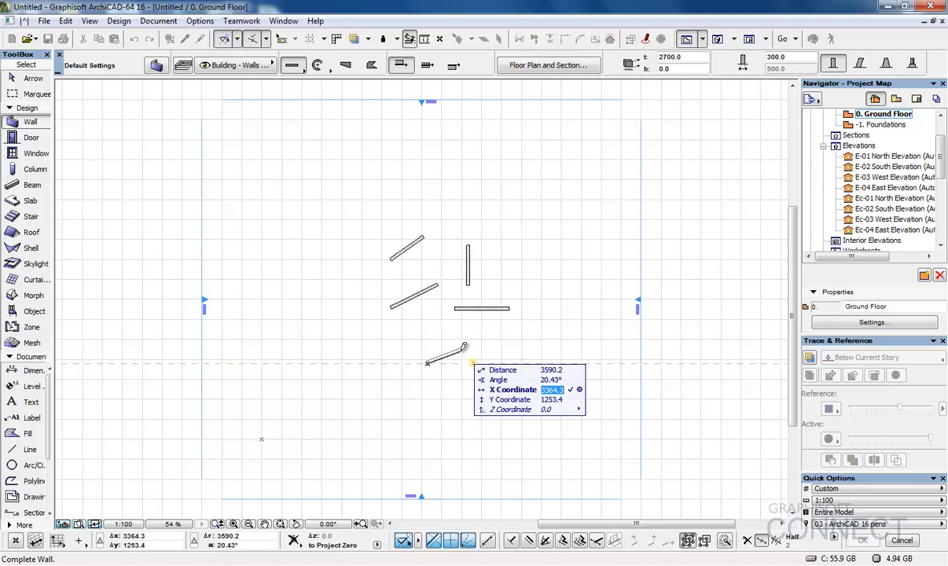
pyautogui.write('3000')
pyautogui.press('Tab')
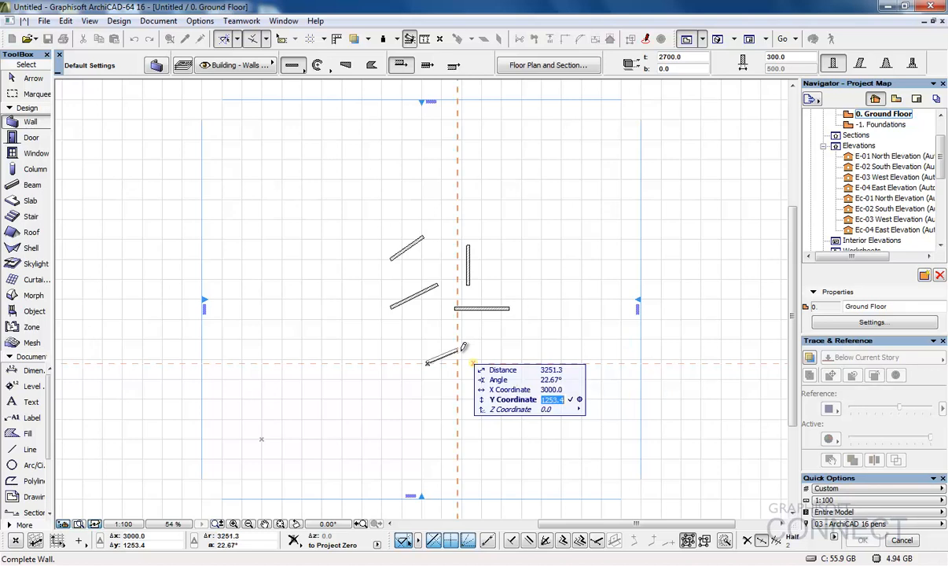
pyautogui.write('2000')
pyautogui.press('Return')
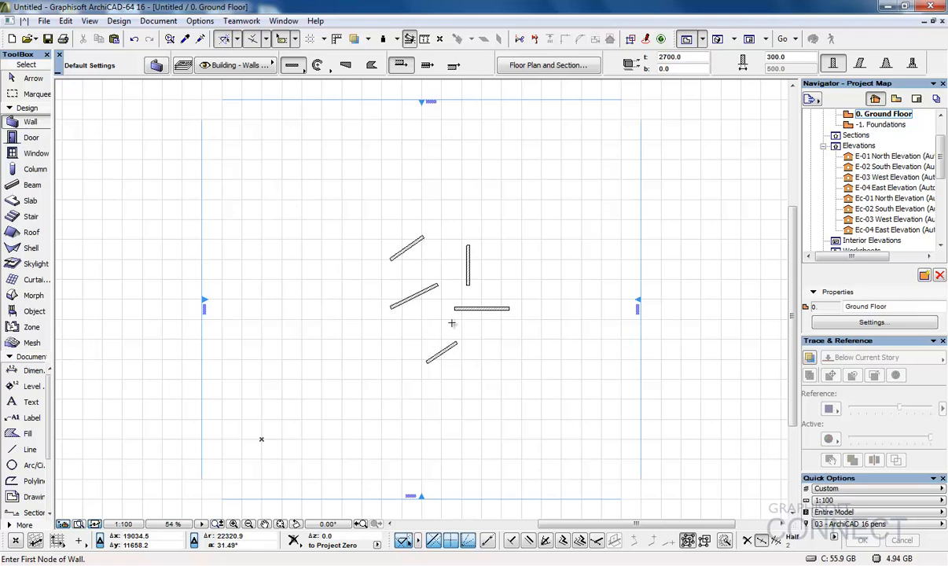
# Step: Undo the last three actions and redo all three
pyautogui.click(134, 39)
pyautogui.click(134, 40)
pyautogui.click(135, 41)
pyautogui.click(149, 41)
pyautogui.click(149, 39)
pyautogui.click(148, 39)
# Step: Delete the first sloping wall and the horizontal wall beside it, selecting both together
pyautogui.press('Escape')
pyautogui.press('shift')
pyautogui.press('shift')
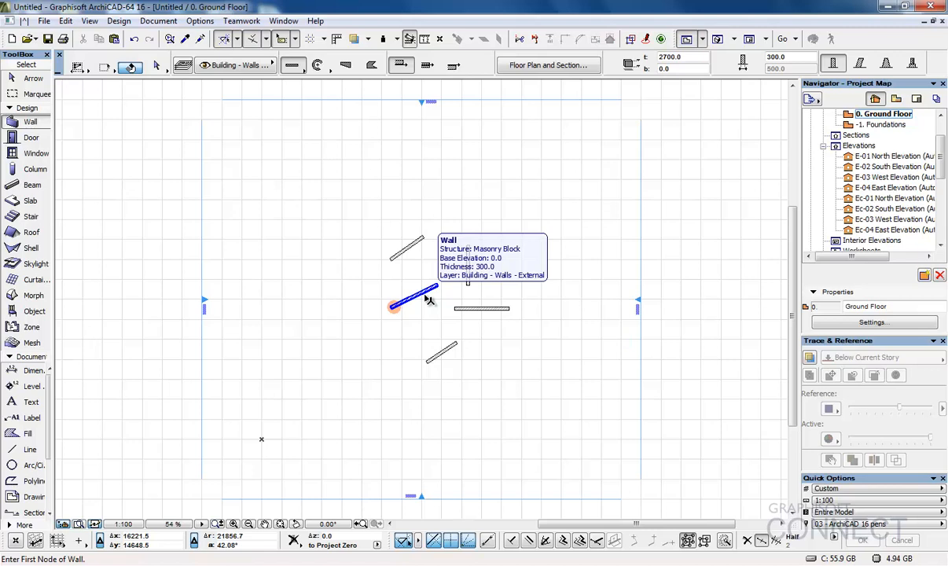
pyautogui.keyDown('shift'); pyautogui.click(428, 300); pyautogui.keyUp('shift')
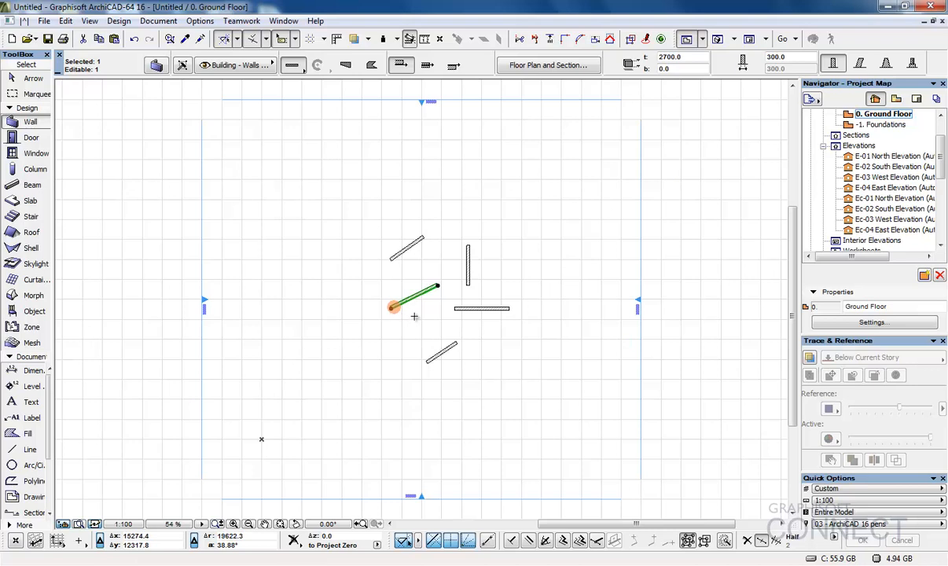
pyautogui.keyDown('shift'); pyautogui.click(474, 314); pyautogui.keyUp('shift')
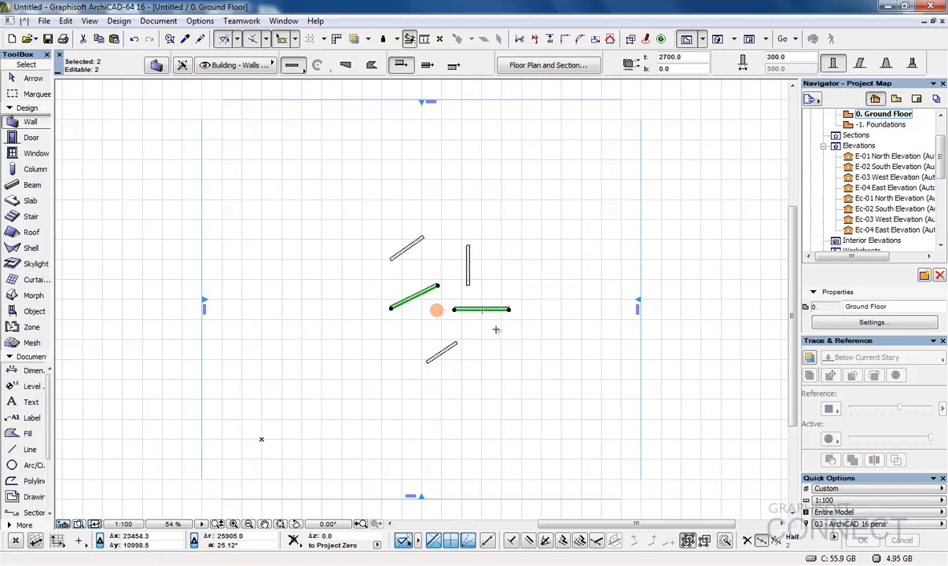
pyautogui.press('Delete')
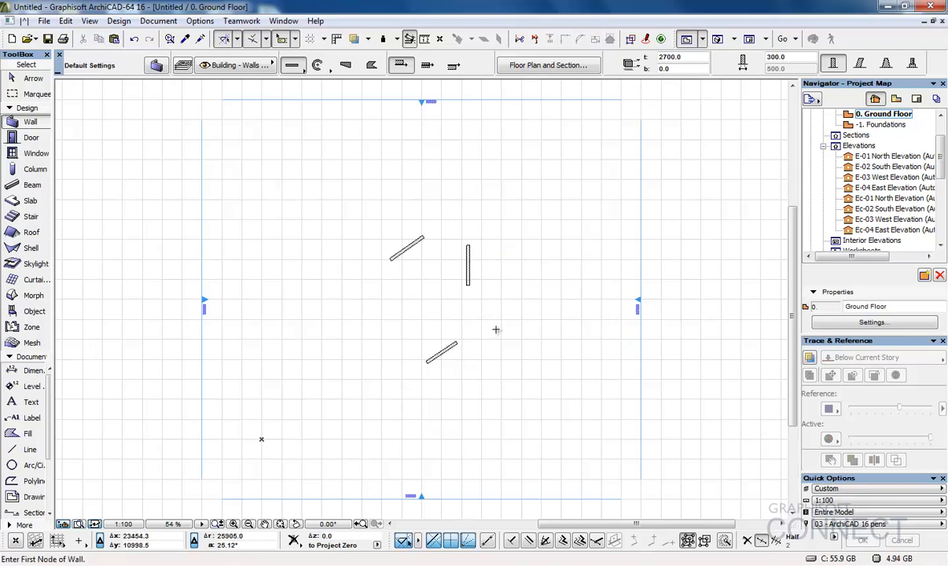
# Step: Draw a long horizontal wall through the middle, between the two upper short walls and the lower one
pyautogui.click(309, 302)
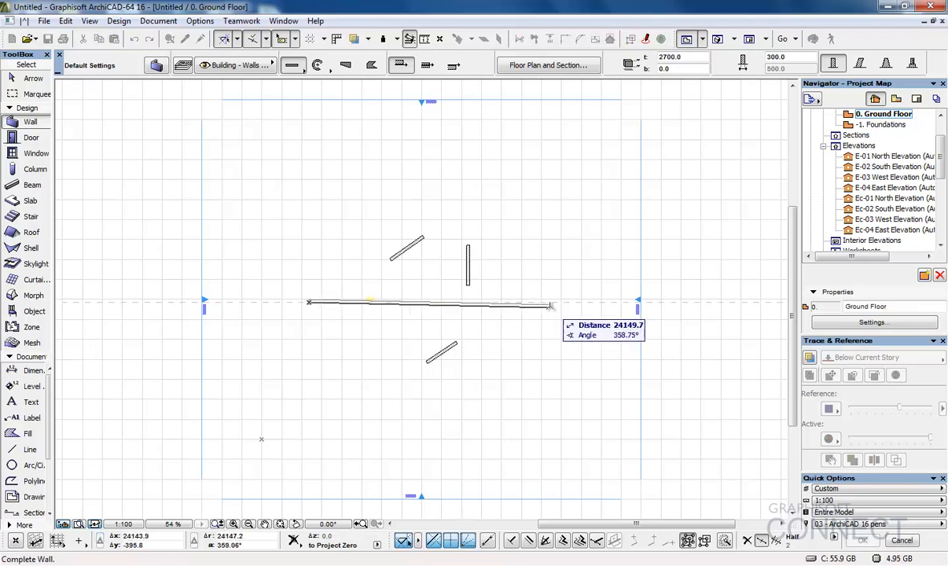
pyautogui.click(538, 301)
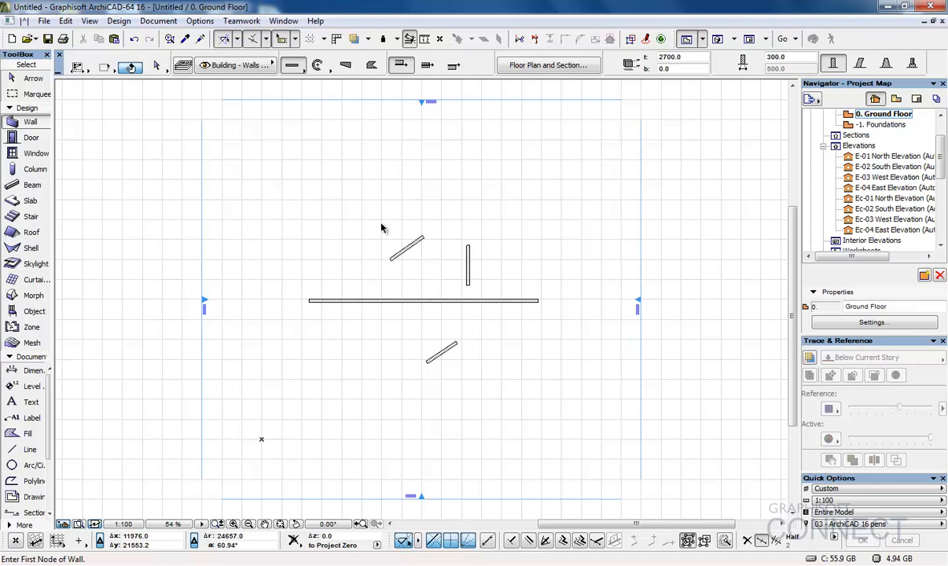
# Step: Try selection rectangles over the three short walls in both directions, once rightward and once leftward, clearing each selection
pyautogui.moveTo(382, 220); pyautogui.dragTo(483, 378)
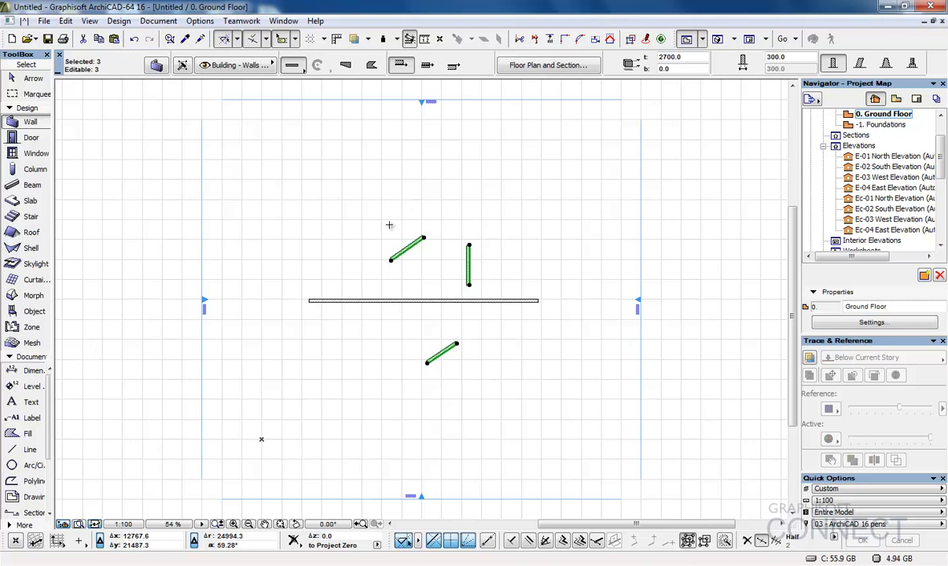
pyautogui.press('Escape')
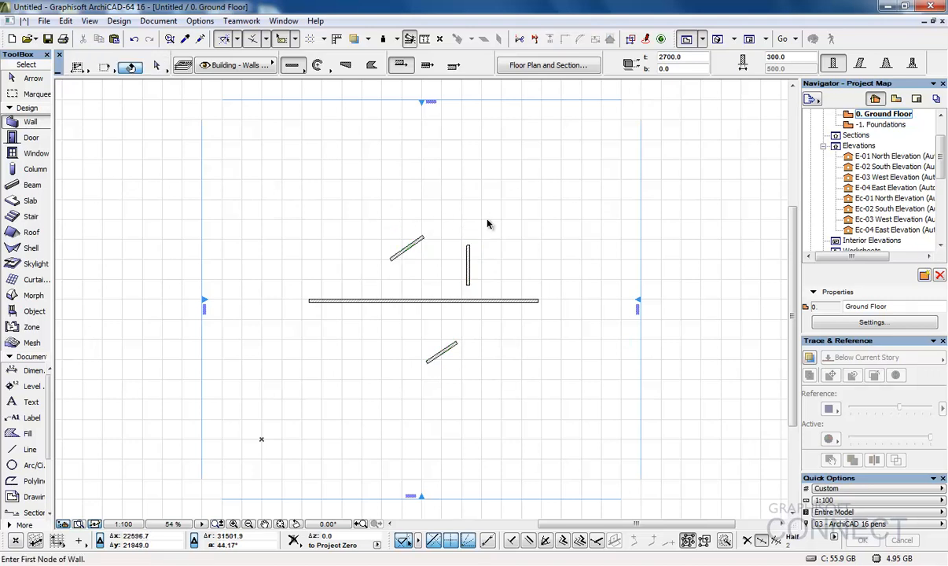
pyautogui.keyDown('shift'); pyautogui.moveTo(487, 220); pyautogui.dragTo(377, 396); pyautogui.keyUp('shift')
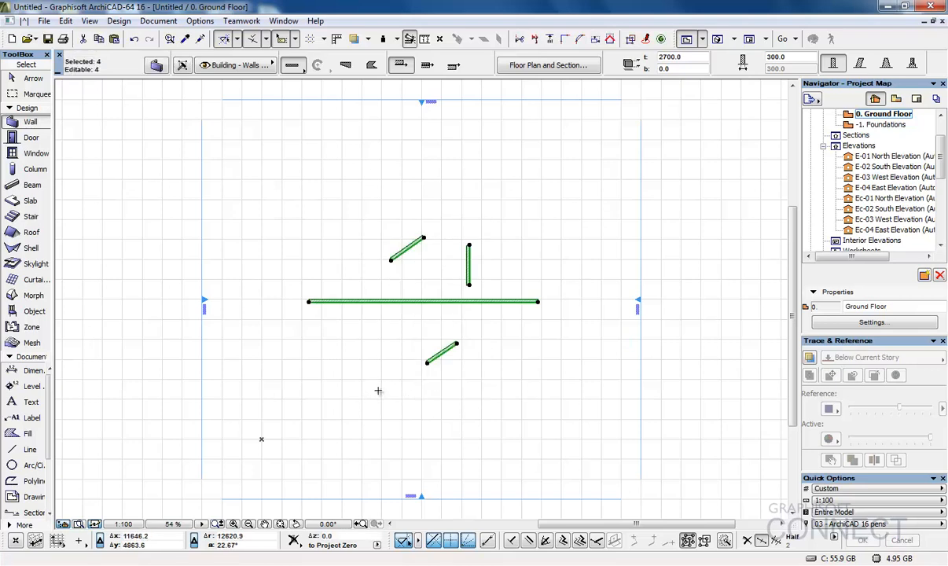
pyautogui.press('Escape')
# Step: Set the Arrow tool's selection method to the direction-dependent option
pyautogui.click(30, 77)
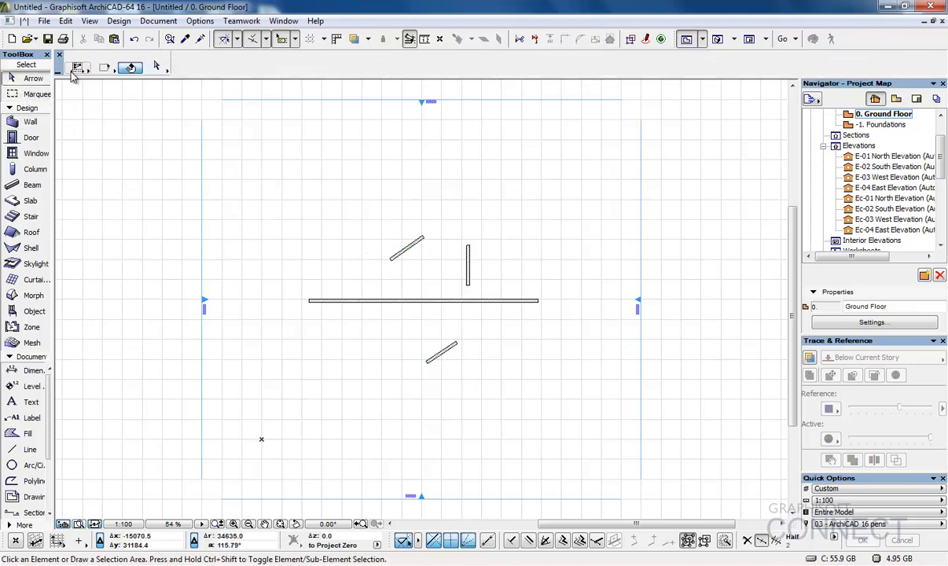
pyautogui.click(76, 69)
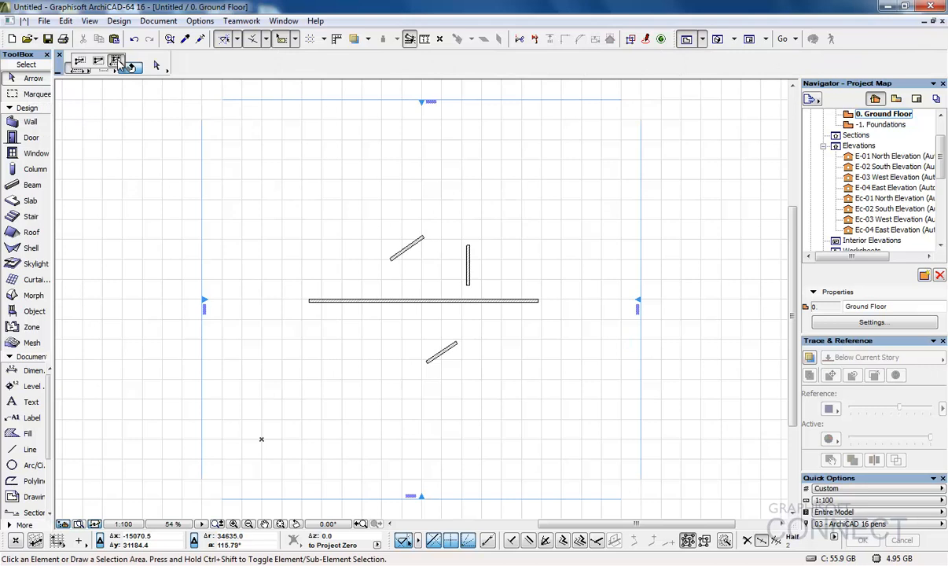
pyautogui.click(116, 62)
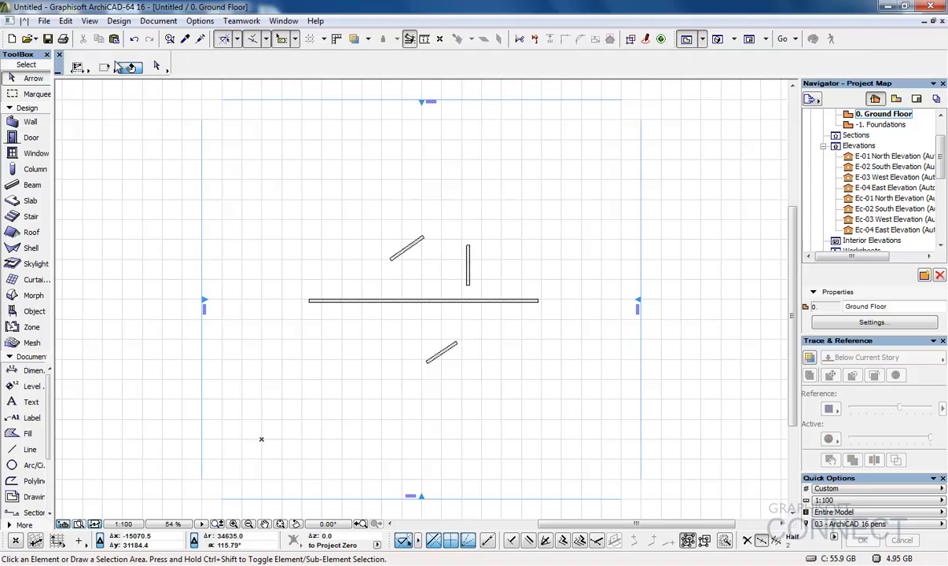
pyautogui.click(77, 69)
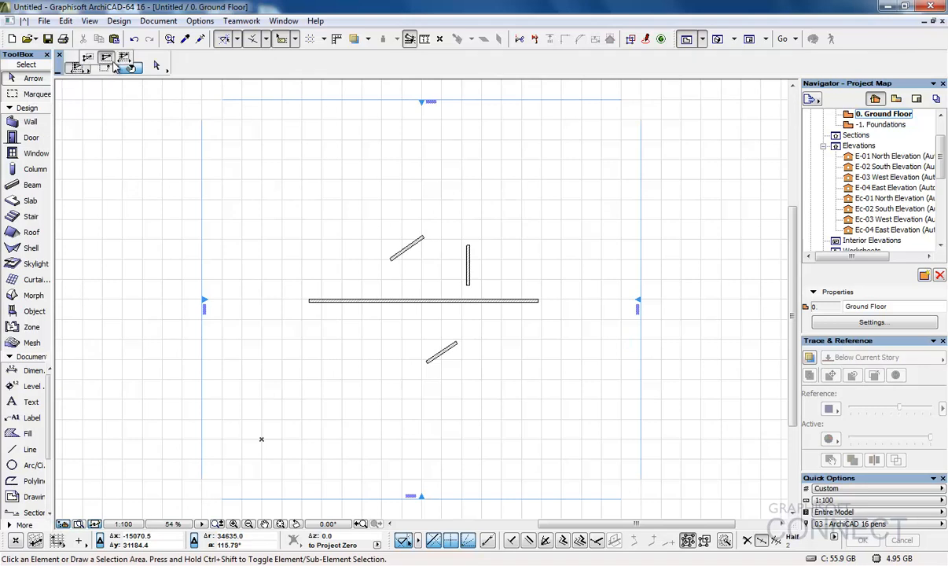
pyautogui.click(125, 62)
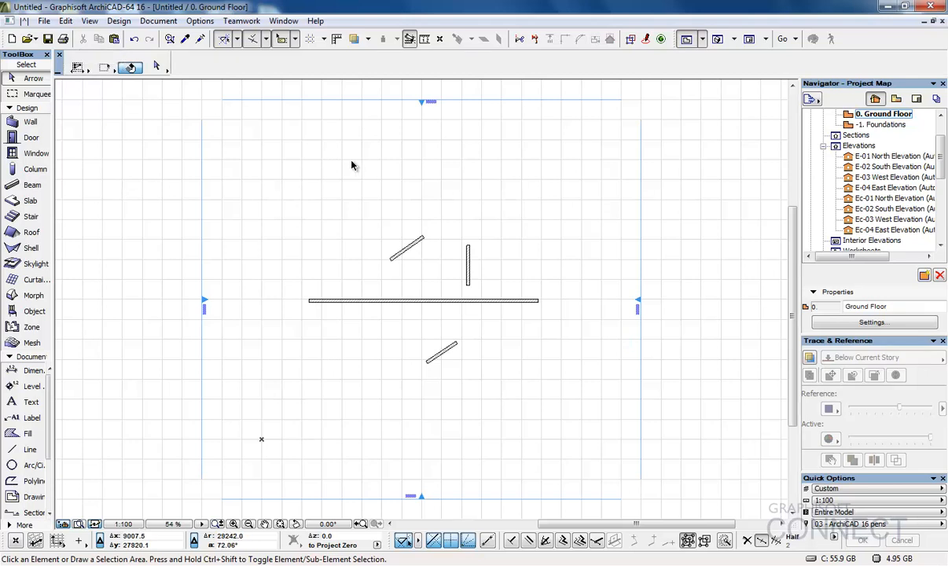
# Step: Select all four walls with a leftward selection rectangle that touches the long wall, and delete them
pyautogui.click(375, 229)
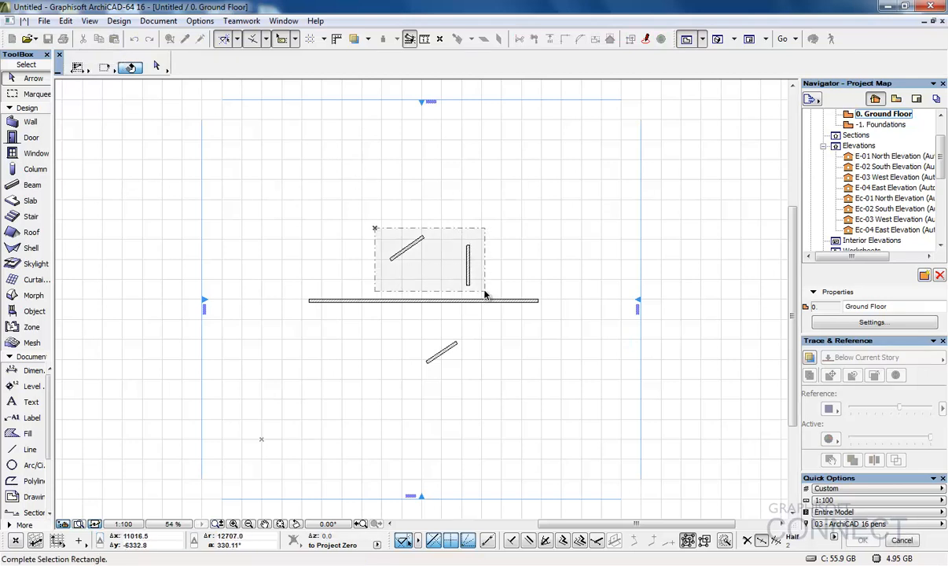
pyautogui.click(335, 281)
pyautogui.click(474, 376)
pyautogui.click(350, 216)
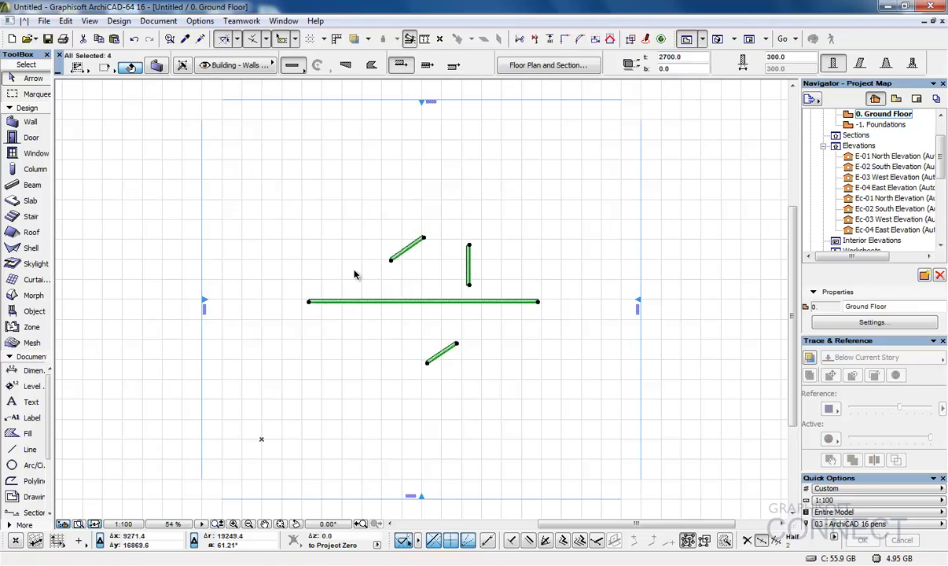
pyautogui.press('Delete')
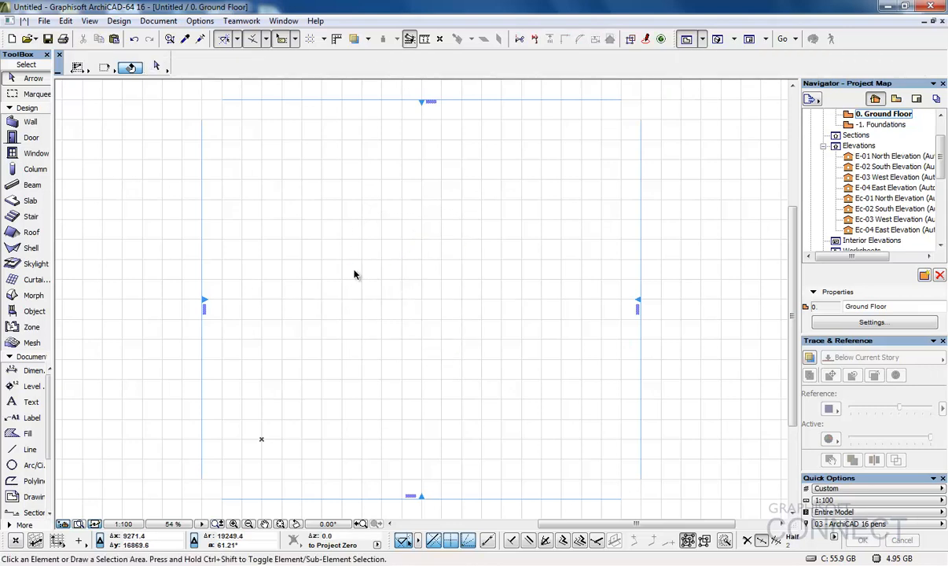
# Step: Draw a horizontal wall about 5000 mm long in the middle of the emptied plan
pyautogui.click(25, 122)
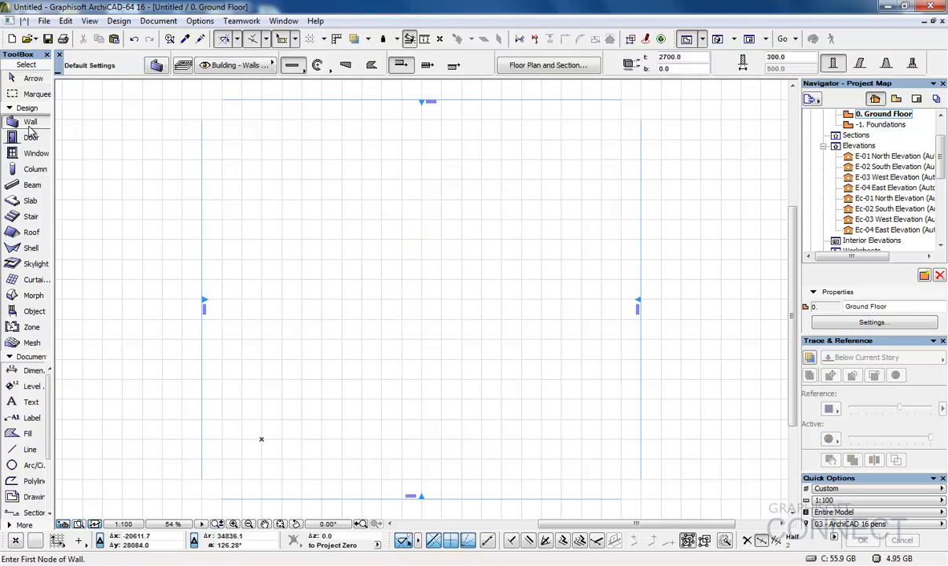
pyautogui.click(371, 290)
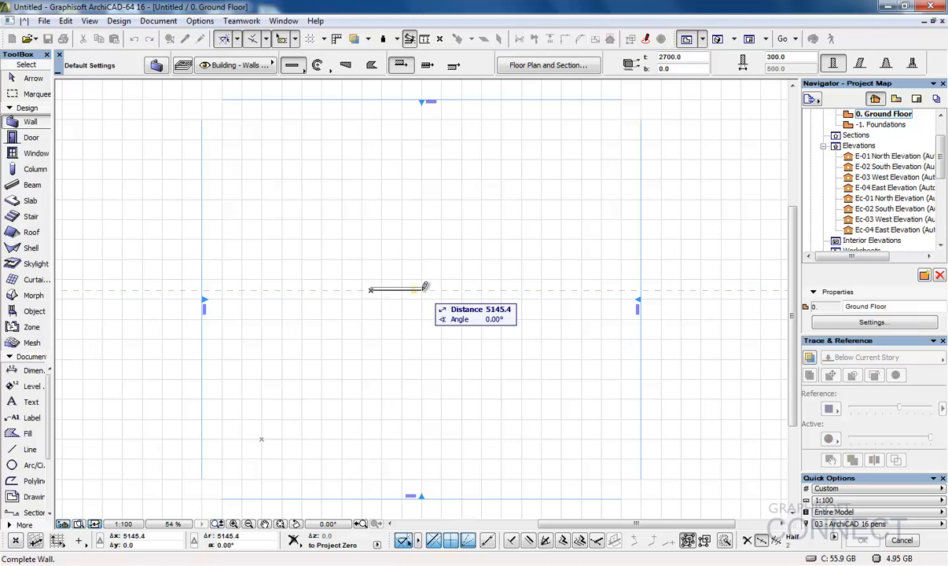
pyautogui.click(425, 288)
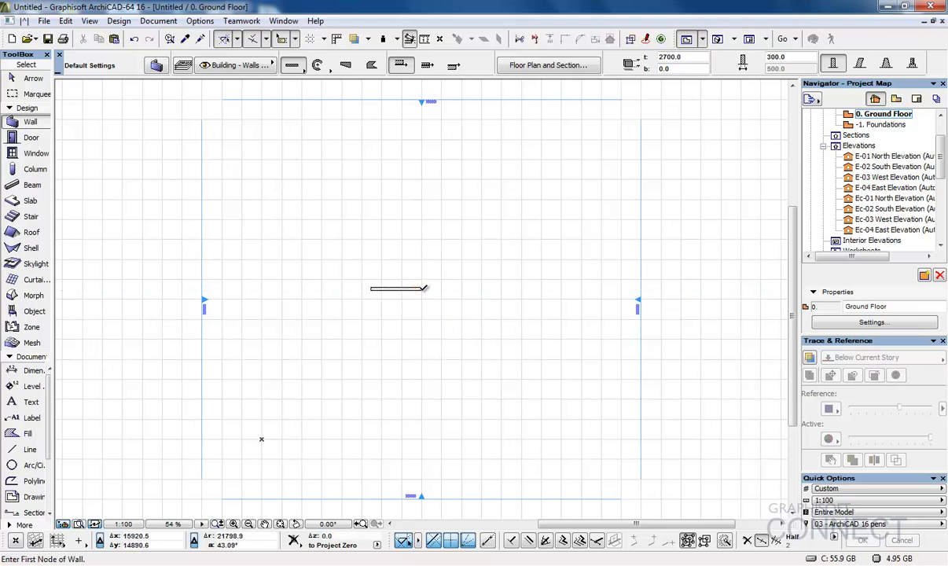
pyautogui.scroll(5, 424, 288)
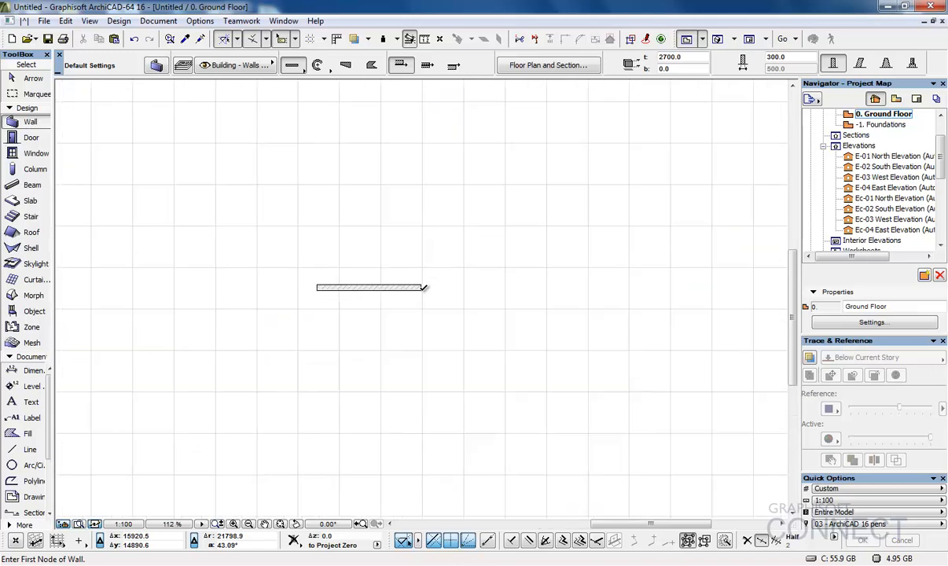
pyautogui.scroll(3, 424, 288)
pyautogui.moveTo(424, 287); pyautogui.dragTo(396, 288, button='middle')
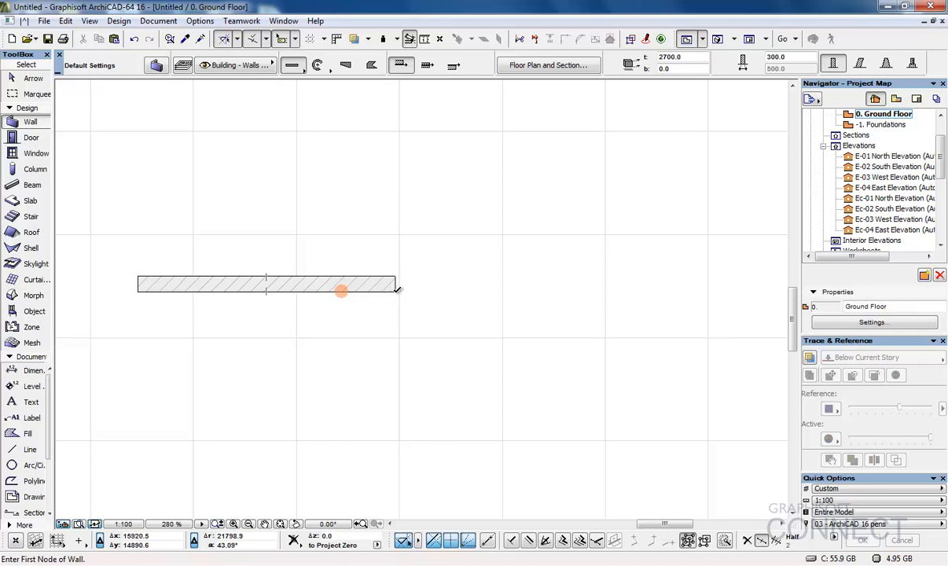
# Step: Continue the wall from its lower right corner with a second horizontal wall 2000 mm long
pyautogui.click(395, 289)
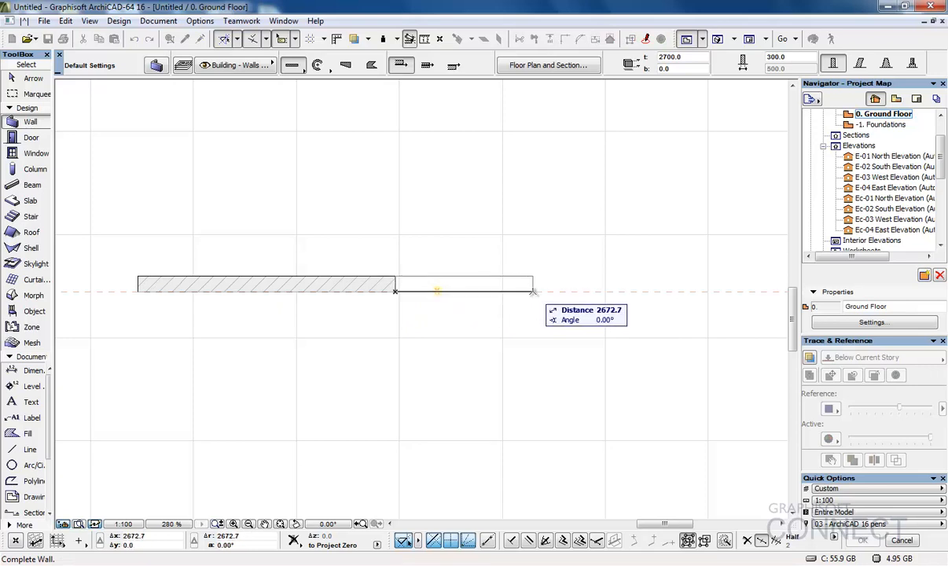
pyautogui.write('2000')
pyautogui.press('Return')
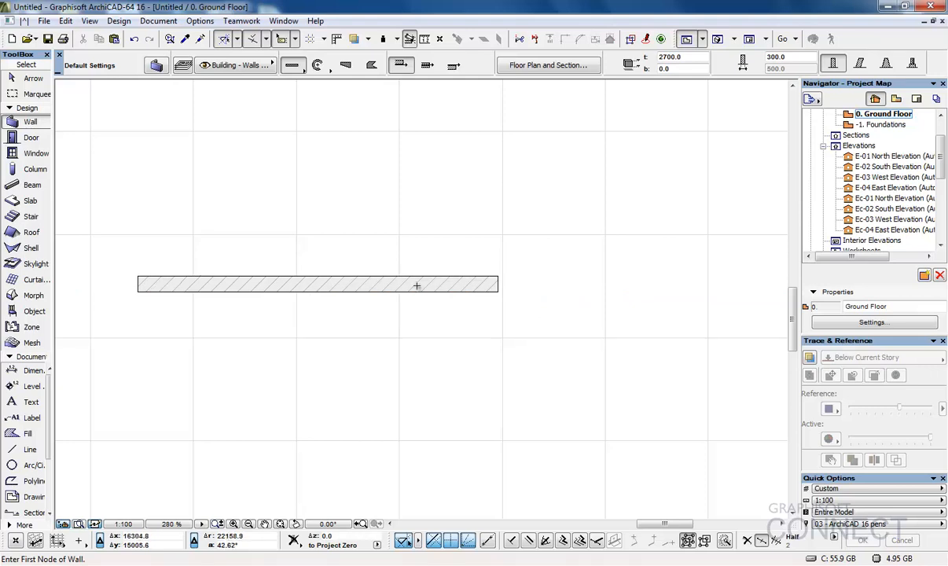
# Step: Examine the two joined segments by selecting and deselecting each one to see that they are separate walls
pyautogui.press('shift')
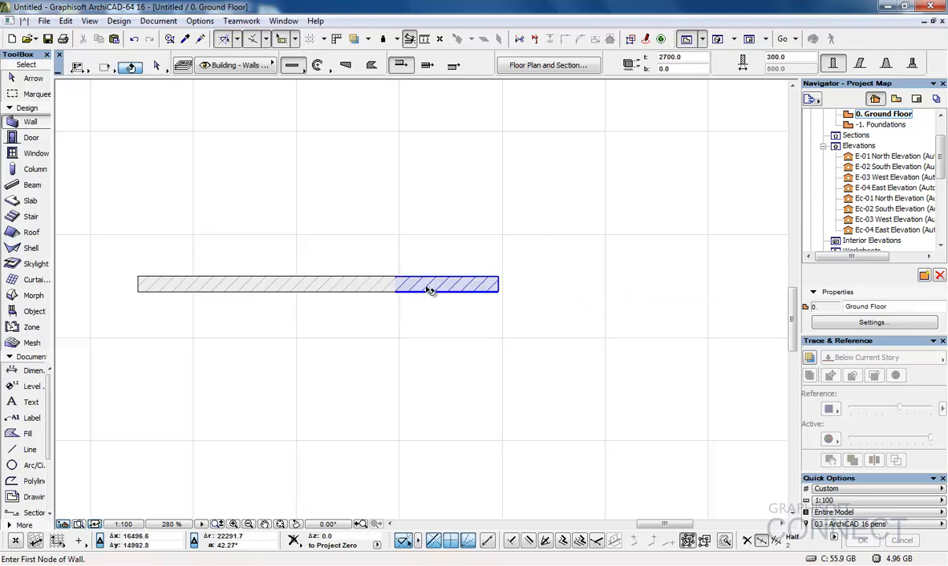
pyautogui.keyDown('shift'); pyautogui.click(433, 288); pyautogui.keyUp('shift')
pyautogui.keyDown('shift'); pyautogui.click(380, 289); pyautogui.keyUp('shift')
pyautogui.keyDown('shift'); pyautogui.click(428, 289); pyautogui.keyUp('shift')
pyautogui.keyDown('shift'); pyautogui.click(391, 290); pyautogui.keyUp('shift')
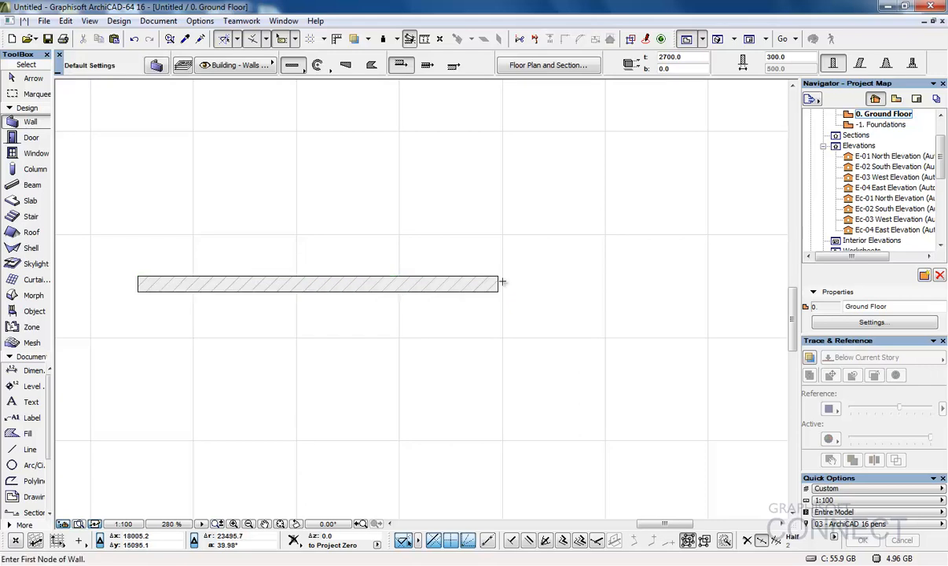
# Step: Draw a third horizontal wall 3000 mm long from the upper right corner, with the reference line on the opposite face
pyautogui.click(499, 275)
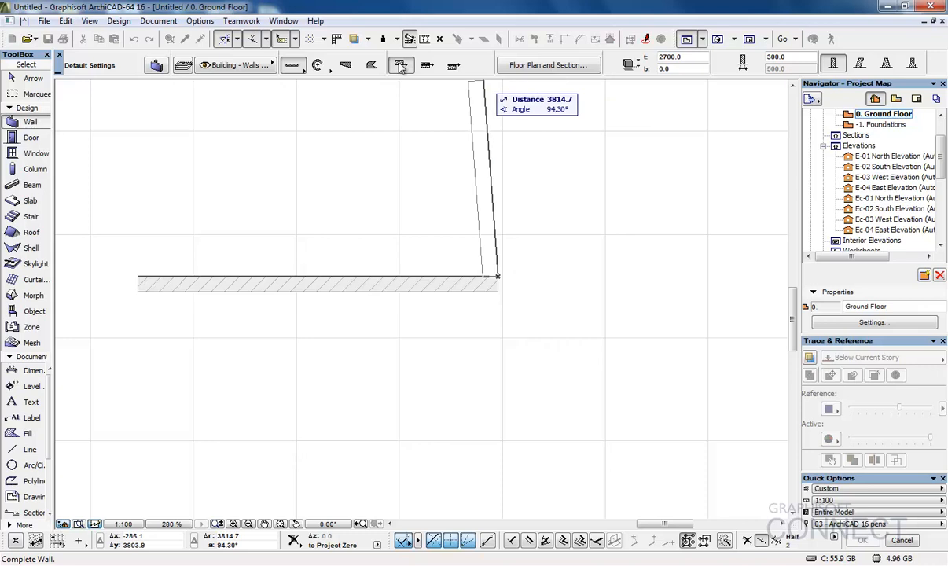
pyautogui.click(456, 67)
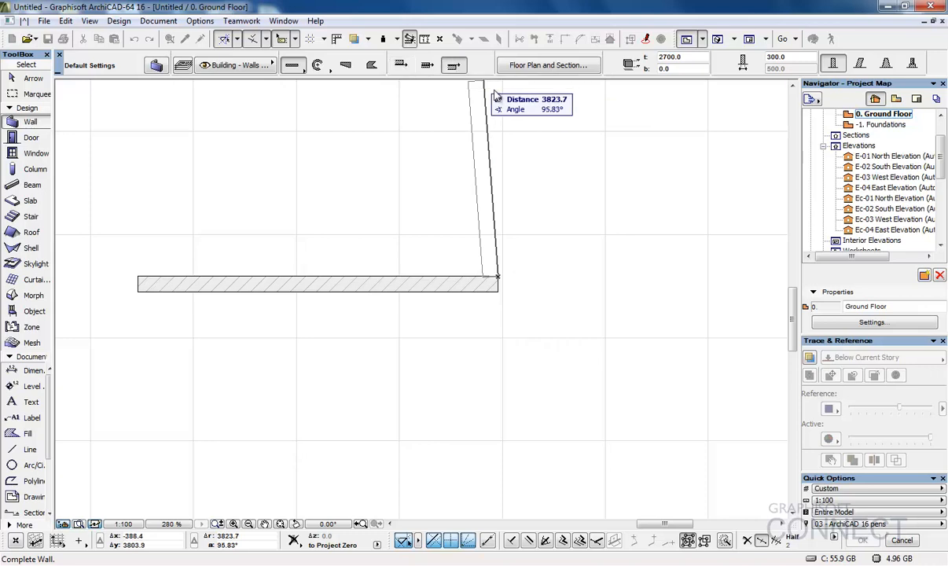
pyautogui.write('3000')
pyautogui.press('Return')
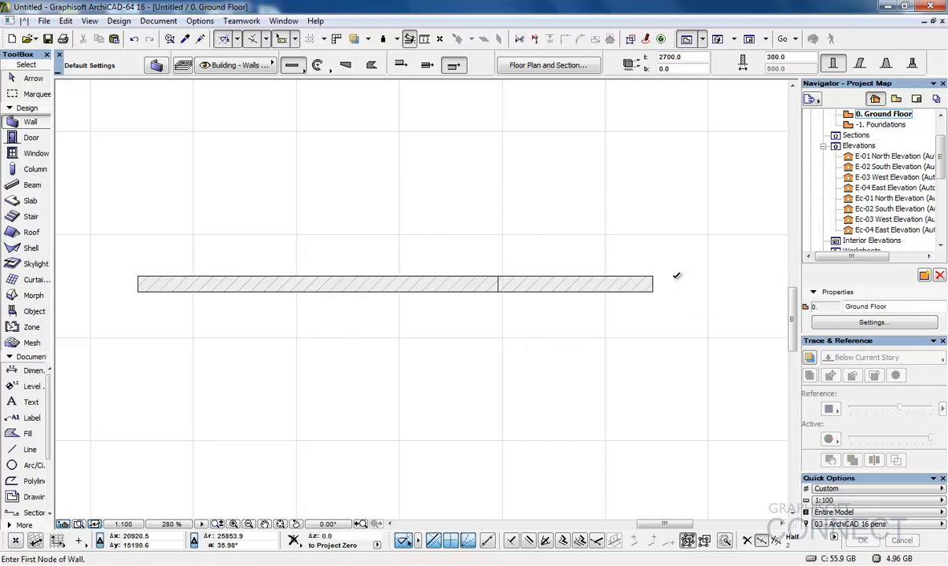
# Step: Select all three wall segments to compare the positions of their reference lines
pyautogui.keyDown('shift'); pyautogui.click(517, 284); pyautogui.keyUp('shift')
pyautogui.keyDown('shift'); pyautogui.click(514, 283); pyautogui.keyUp('shift')
pyautogui.keyDown('shift'); pyautogui.click(467, 288); pyautogui.keyUp('shift')
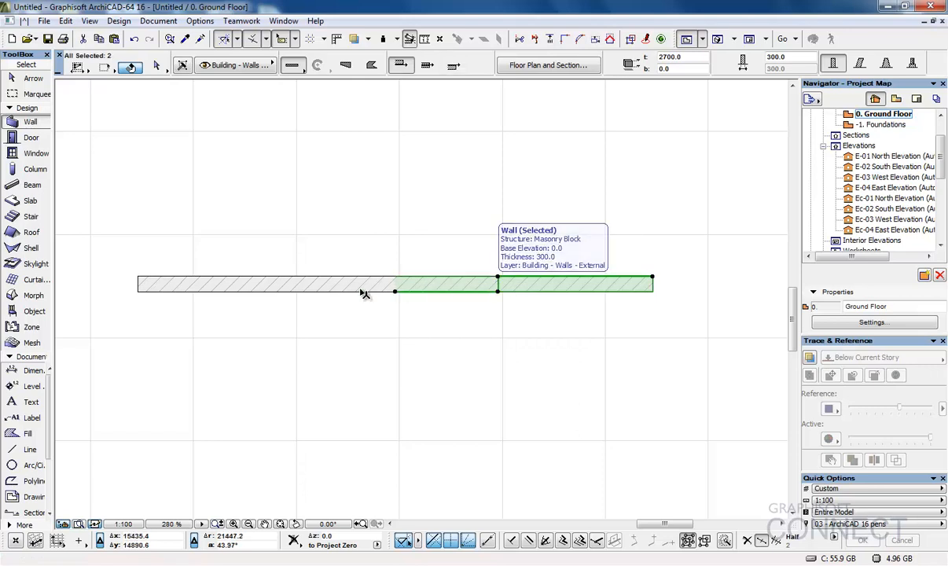
pyautogui.keyDown('shift'); pyautogui.click(277, 288); pyautogui.keyUp('shift')
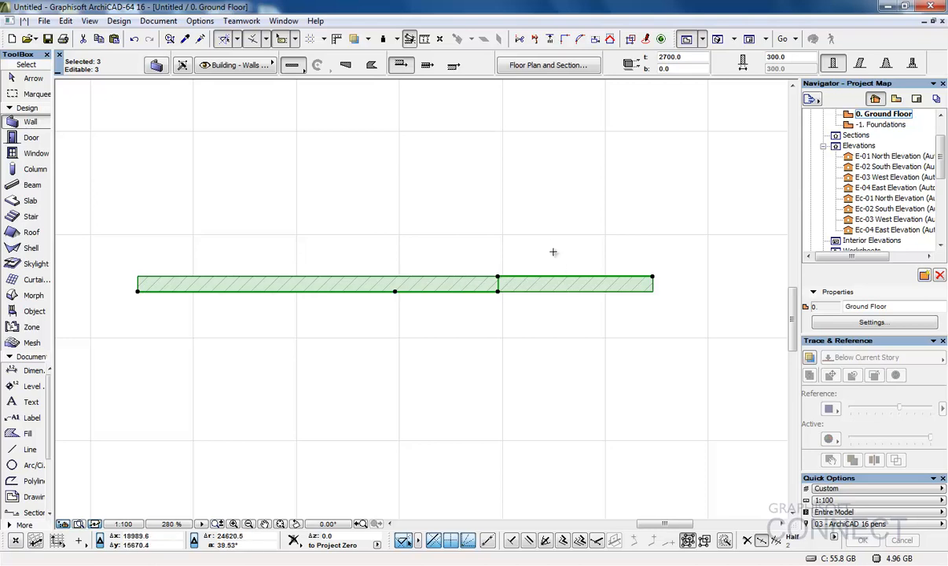
# Step: Delete the two shorter wall segments attached to the end of the long horizontal wall
pyautogui.press('Escape')
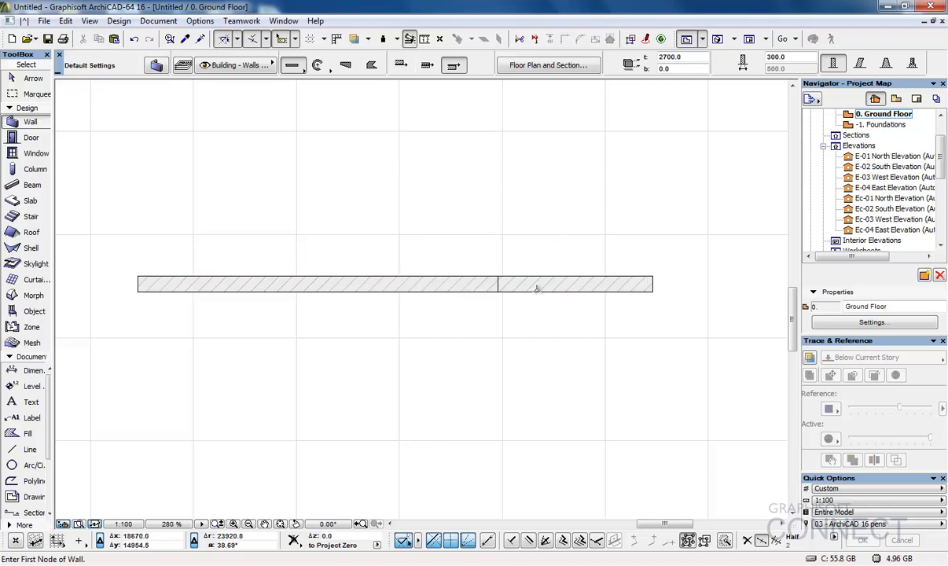
pyautogui.keyDown('shift'); pyautogui.click(528, 290); pyautogui.keyUp('shift')
pyautogui.keyDown('shift'); pyautogui.click(480, 287); pyautogui.keyUp('shift')
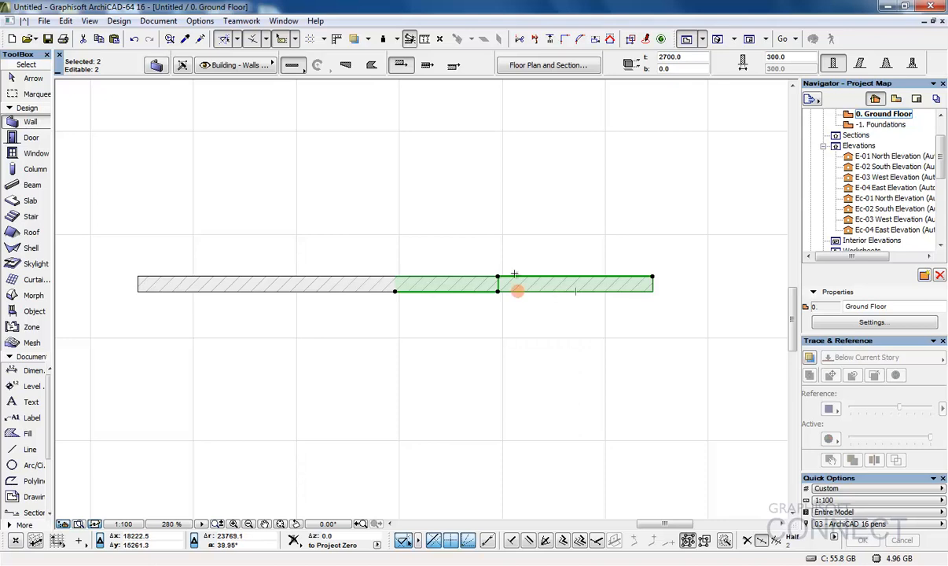
pyautogui.press('Delete')
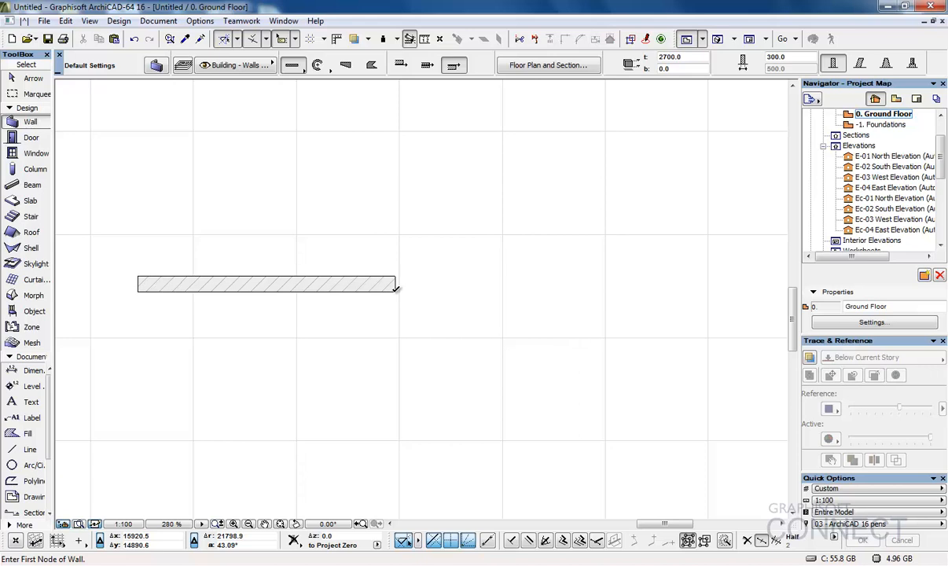
# Step: Draw a 2000 mm horizontal wall starting 1000 mm right of the long wall's lower right corner, with the reference line on its lower face
pyautogui.press('x')
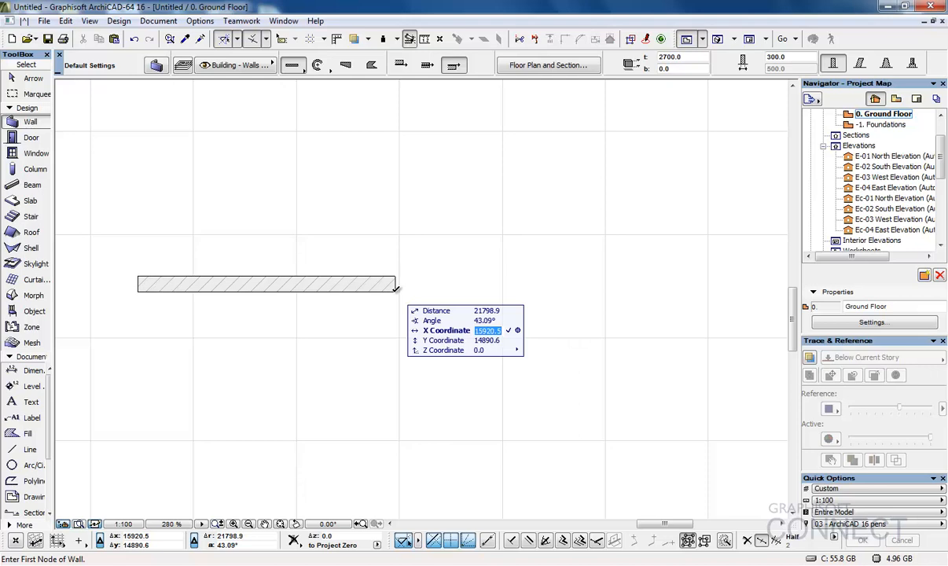
pyautogui.write('1000')
pyautogui.press('Return')
pyautogui.press('Return')
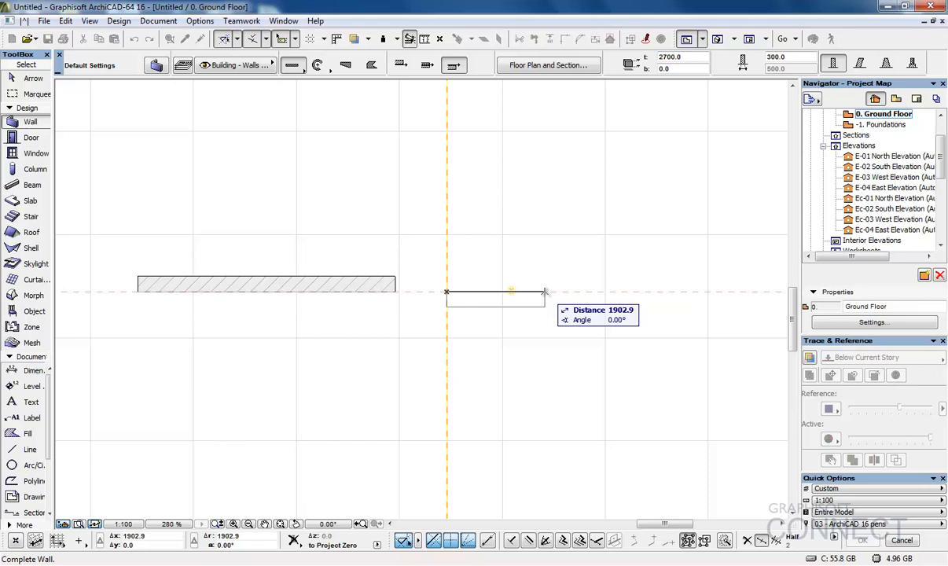
pyautogui.press('c')
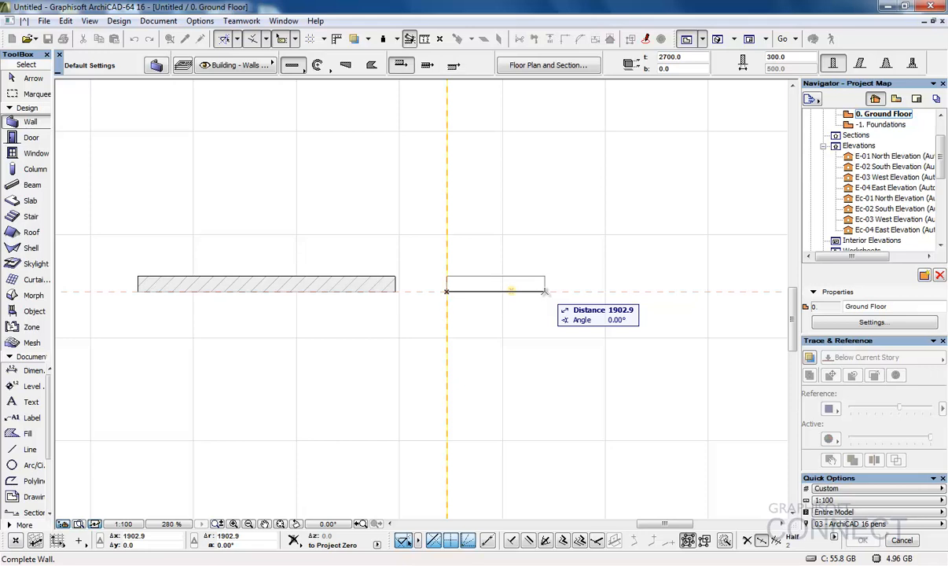
pyautogui.press('c')
pyautogui.press('c')
pyautogui.press('c')
pyautogui.press('c')
pyautogui.press('c')
pyautogui.press('c')
pyautogui.press('c')
pyautogui.press('c')
pyautogui.press('c')
pyautogui.press('c')
pyautogui.press('c')
pyautogui.write('2000')
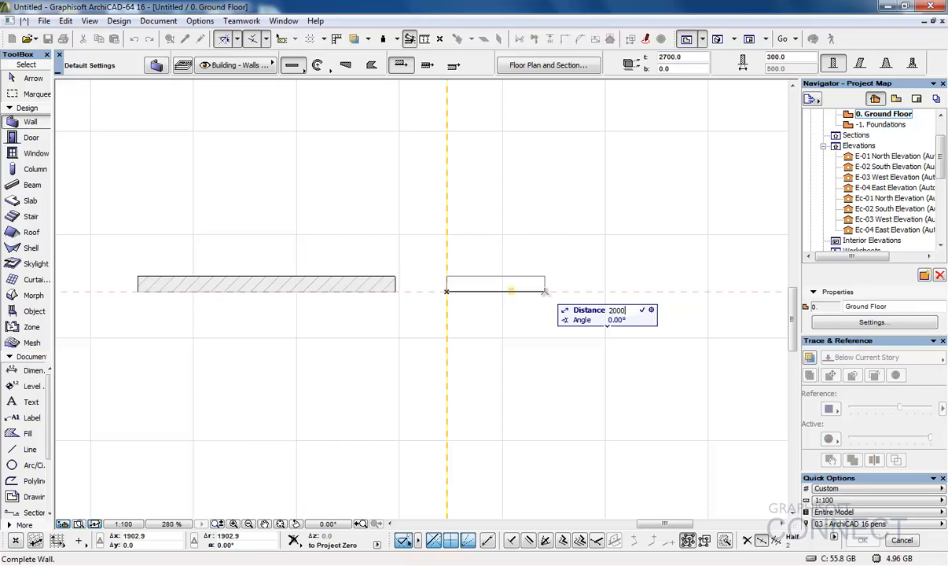
pyautogui.press('Return')
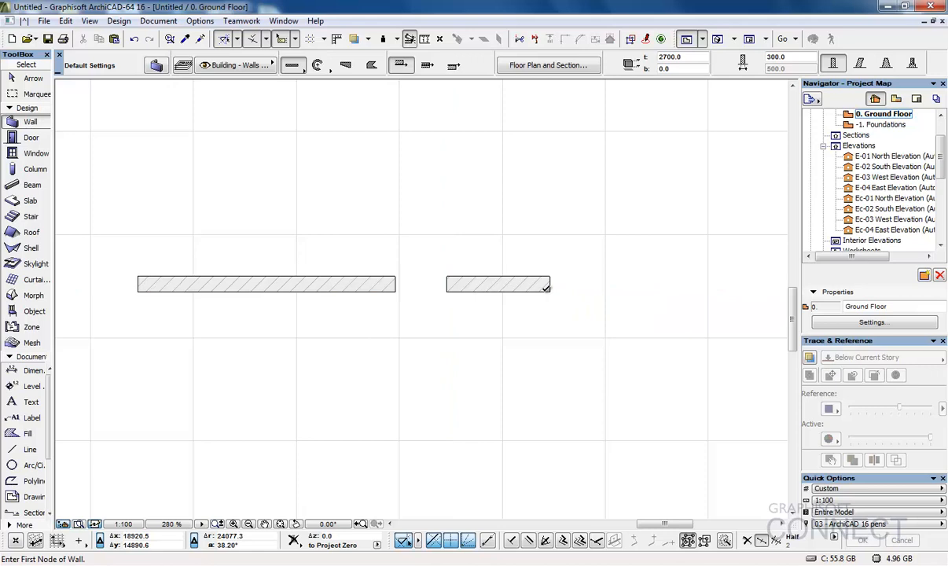
# Step: Draw a short diagonal wall starting 1500 mm right of and 1500 mm below the second wall's lower right corner, ending at the guide line intersection
pyautogui.write('x2000')
pyautogui.press('Return')
pyautogui.write('y2000')
pyautogui.press('Return')
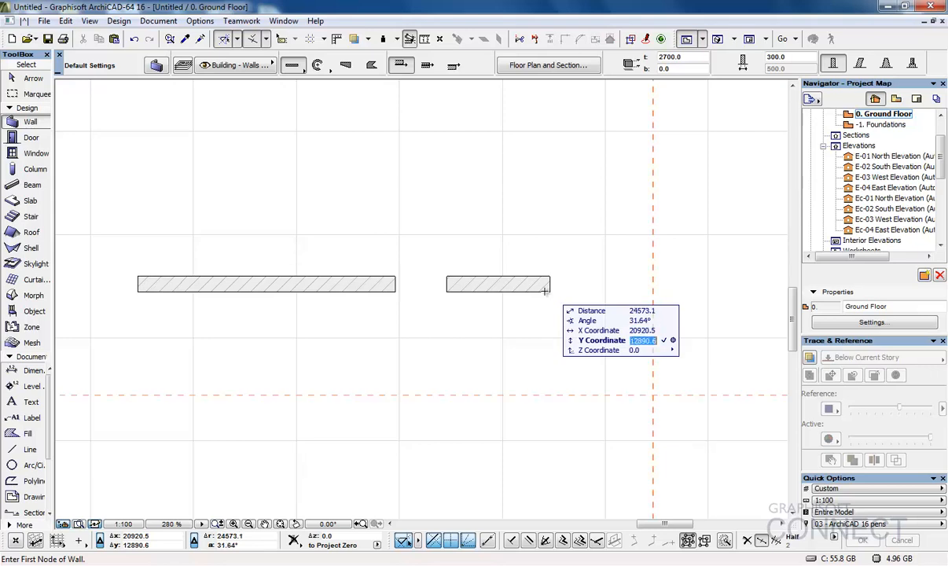
pyautogui.write('500+')
pyautogui.press('Return')
pyautogui.hotkey('shift', 'Tab')
pyautogui.write('-500')
pyautogui.press('Return')
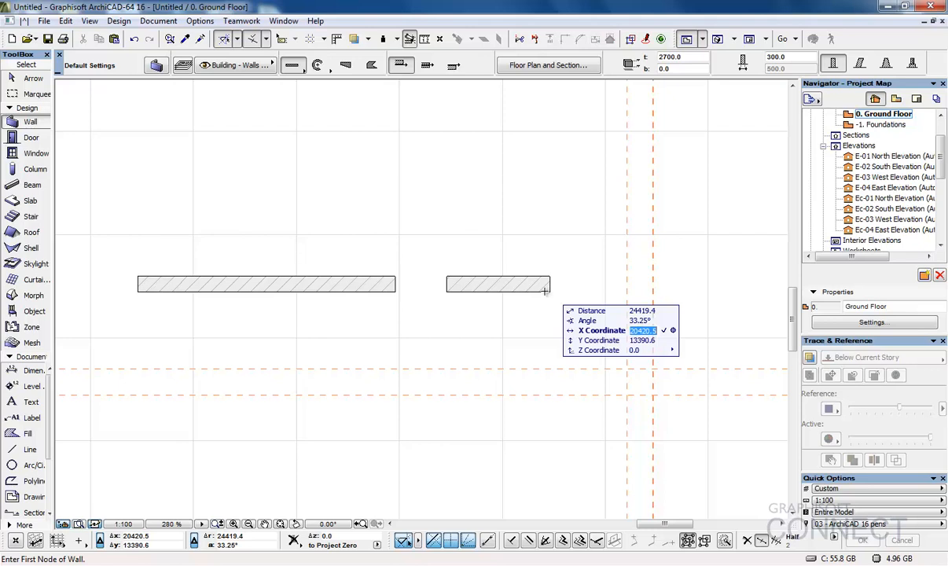
pyautogui.click(627, 368)
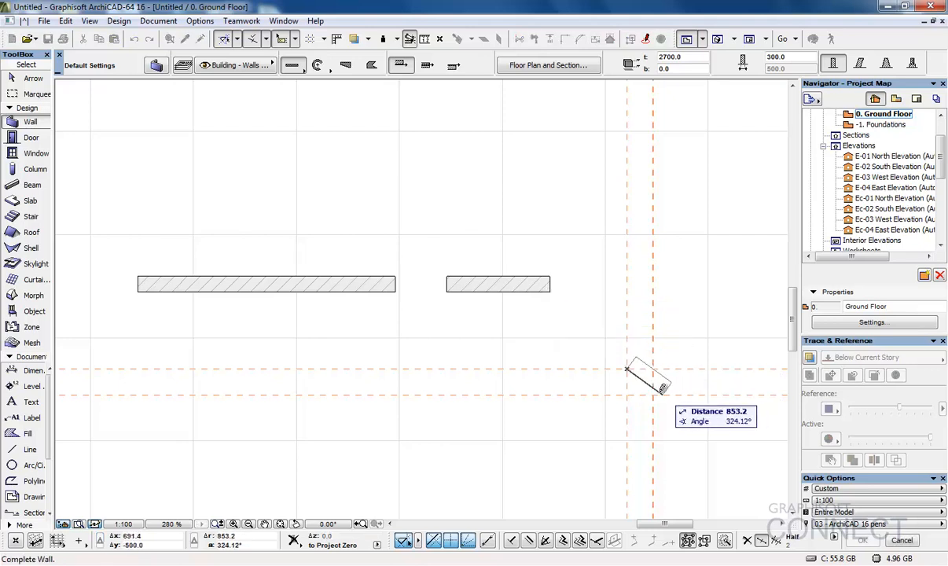
pyautogui.click(655, 390)
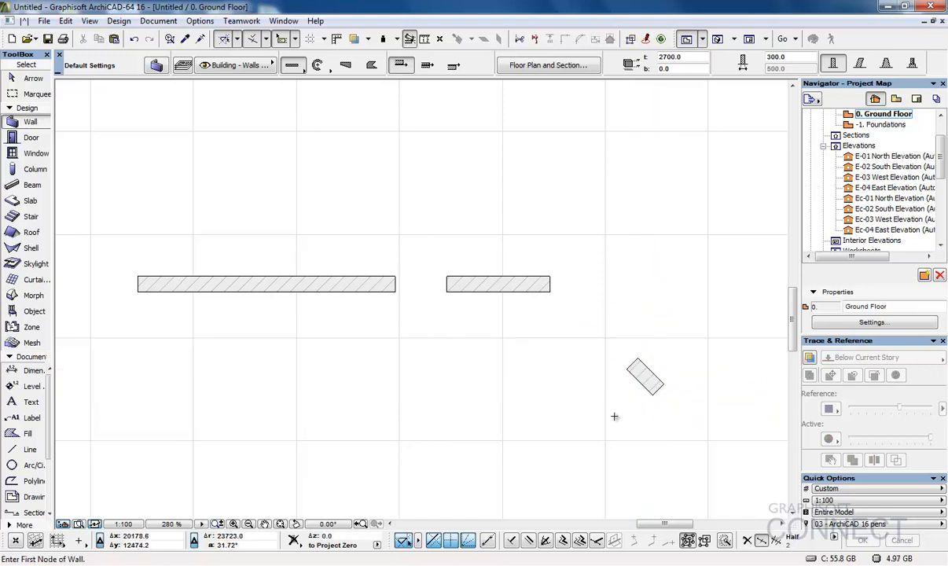
# Step: Select all three walls and drag multiple copies of them to four other places on the plan
pyautogui.scroll(-2, 614, 415)
pyautogui.scroll(-6, 614, 416)
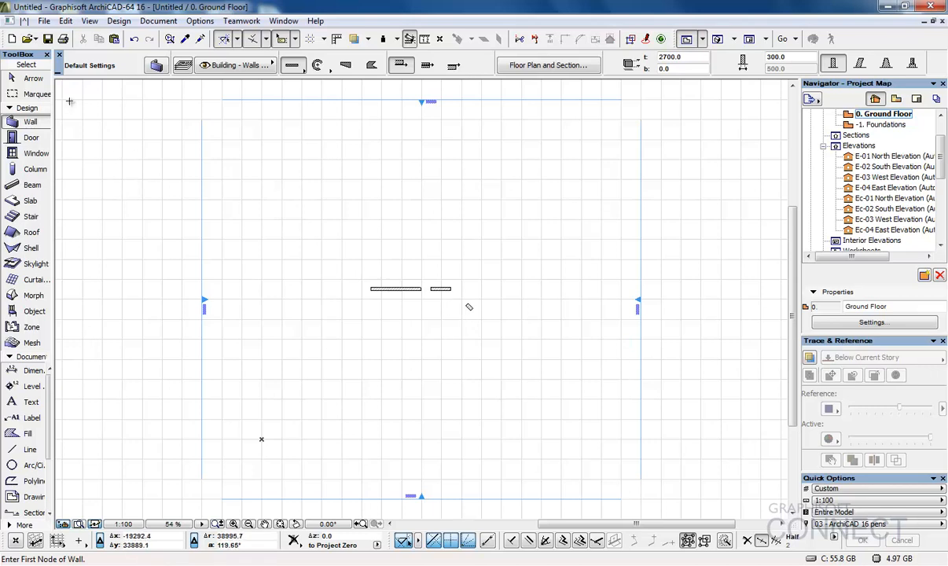
pyautogui.keyDown('shift'); pyautogui.moveTo(351, 267); pyautogui.dragTo(502, 338); pyautogui.keyUp('shift')
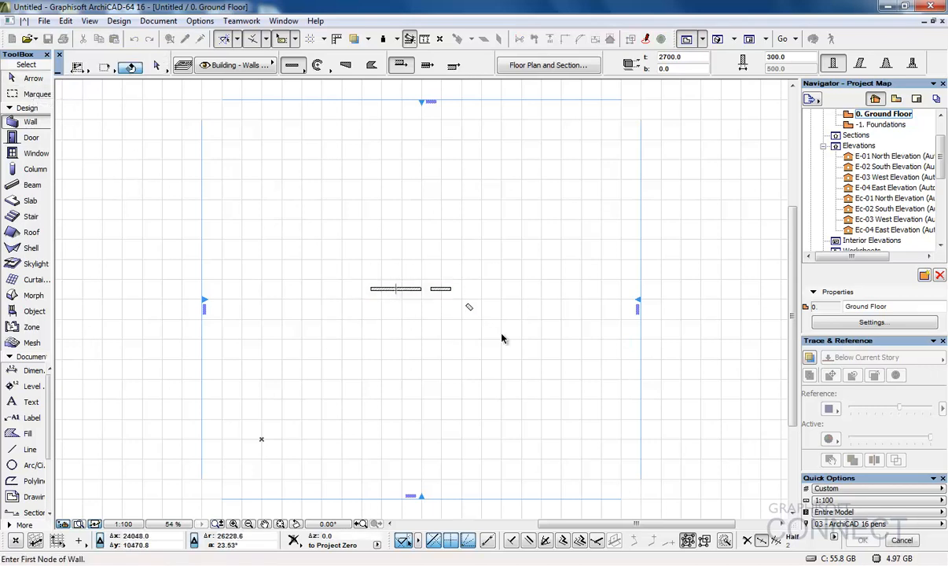
pyautogui.rightClick(456, 260)
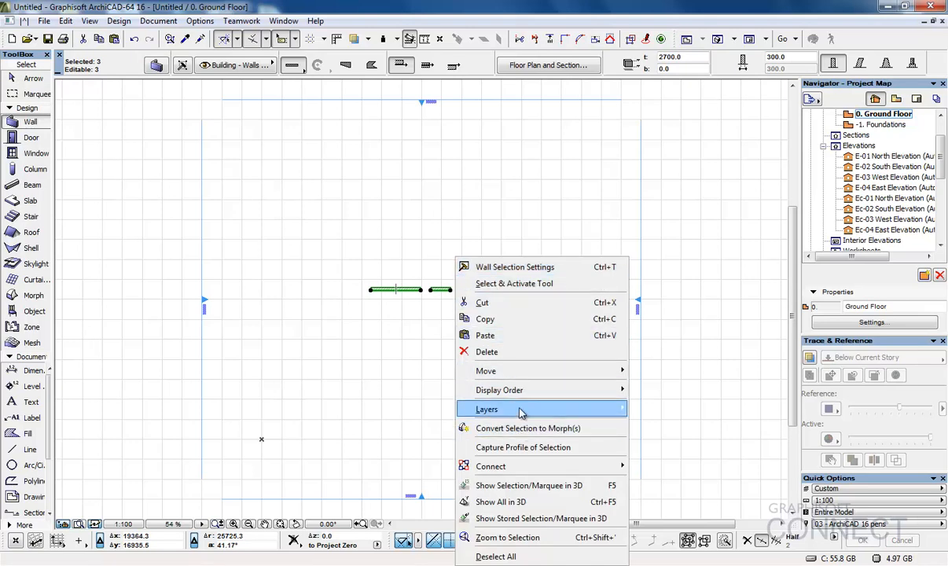
pyautogui.moveTo(540, 373)
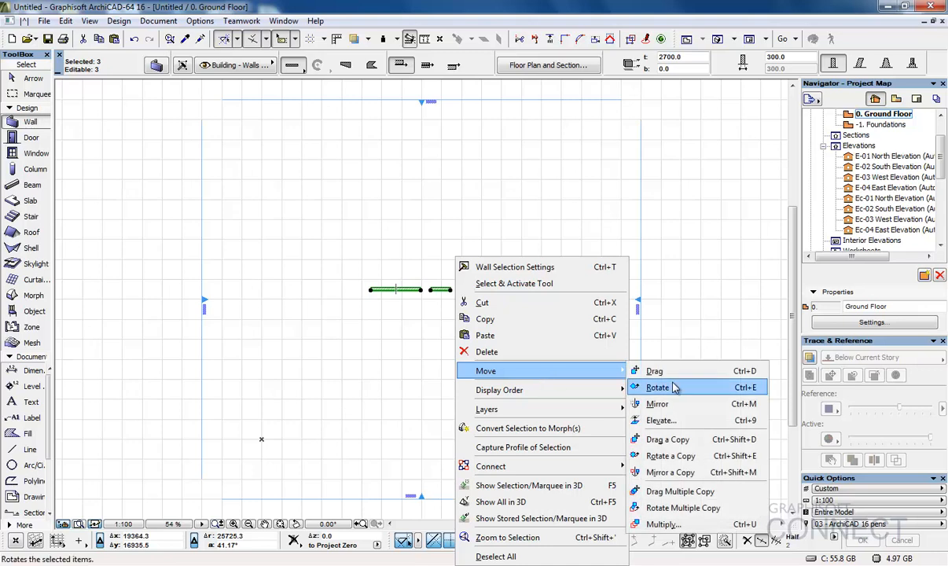
pyautogui.click(698, 498)
pyautogui.click(414, 305)
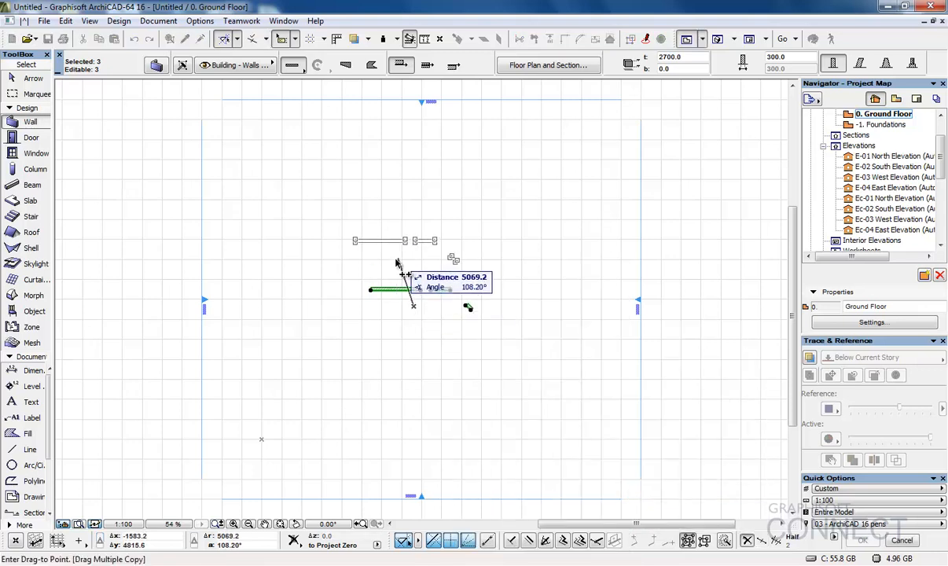
pyautogui.click(393, 261)
pyautogui.click(483, 232)
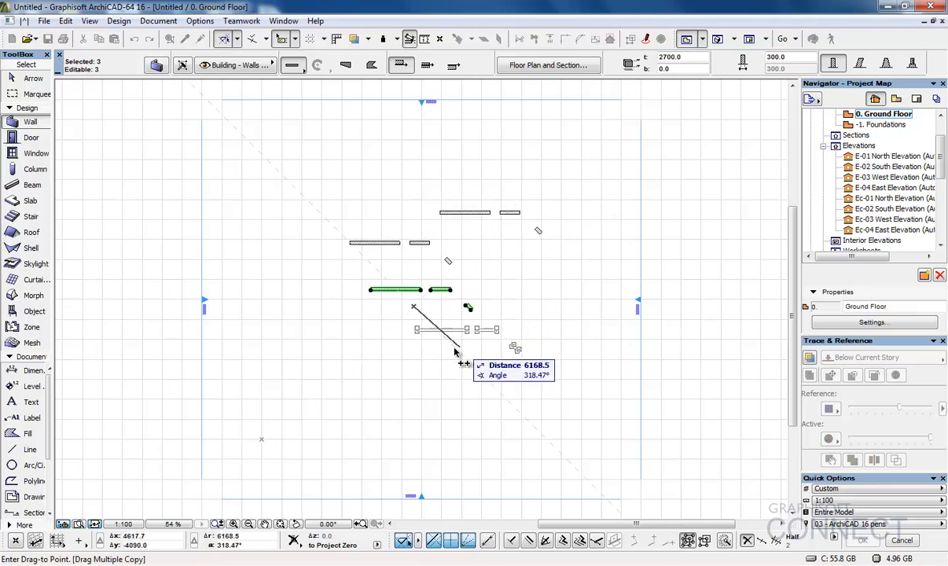
pyautogui.click(454, 365)
pyautogui.click(340, 395)
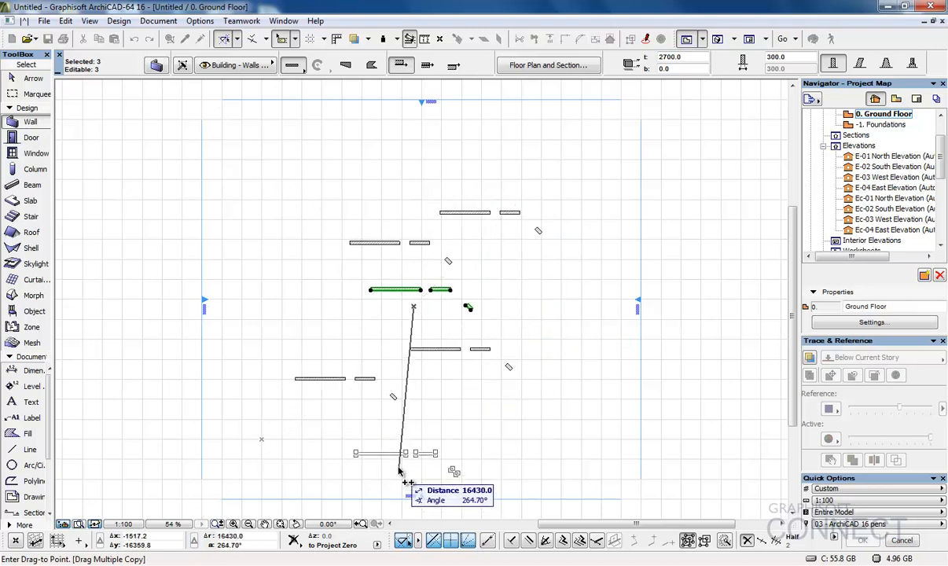
pyautogui.press('Escape')
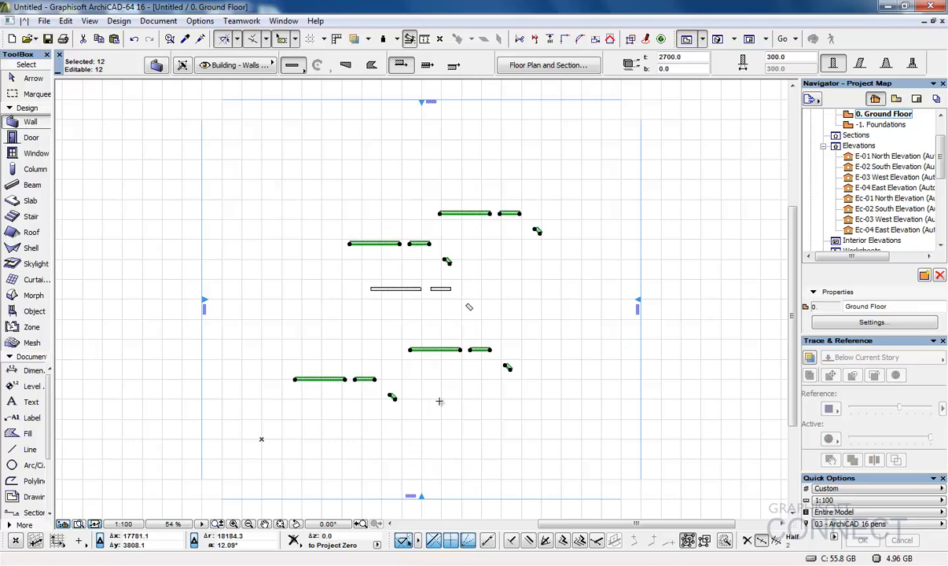
pyautogui.press('Escape')
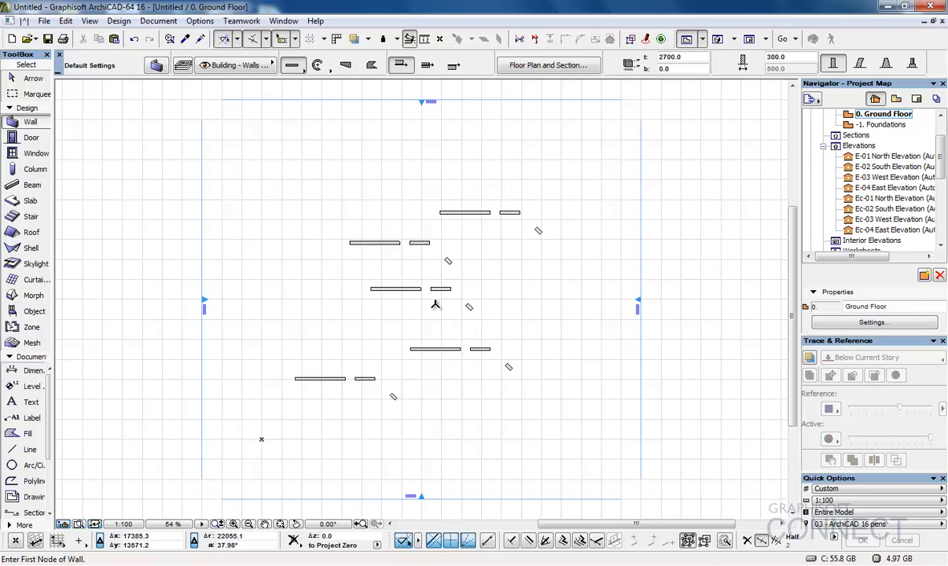
# Step: Select every element on the floor plan with the Arrow tool active, then clear the selection
pyautogui.click(31, 79)
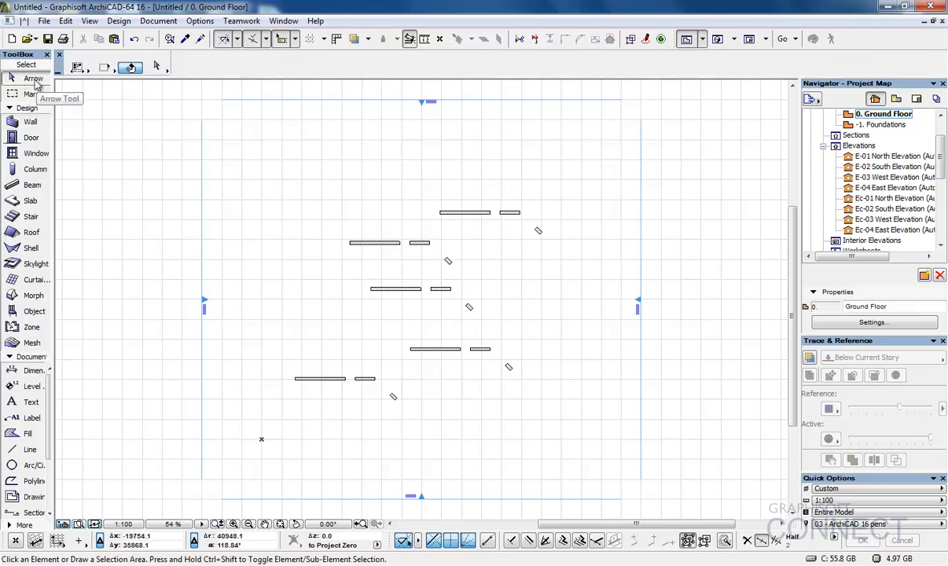
pyautogui.click(65, 20)
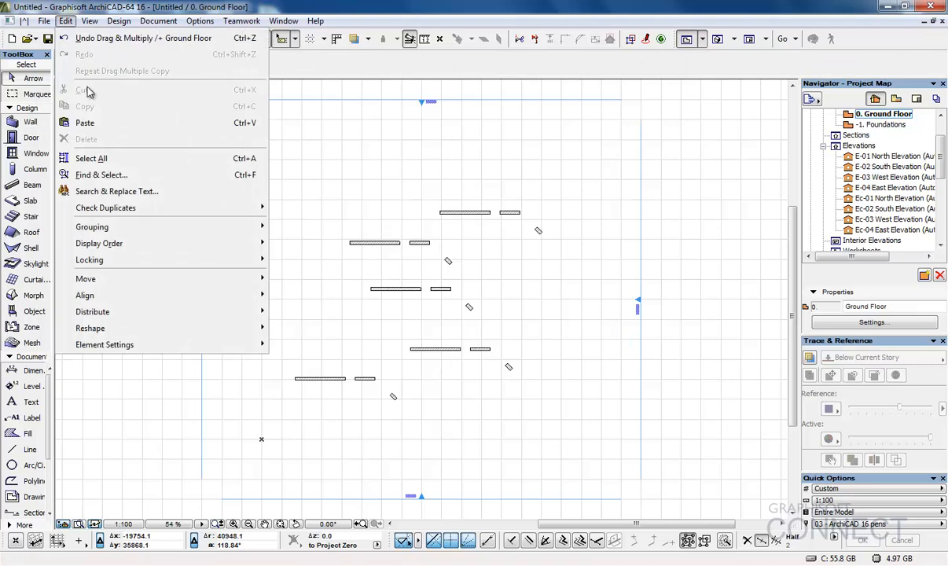
pyautogui.click(118, 159)
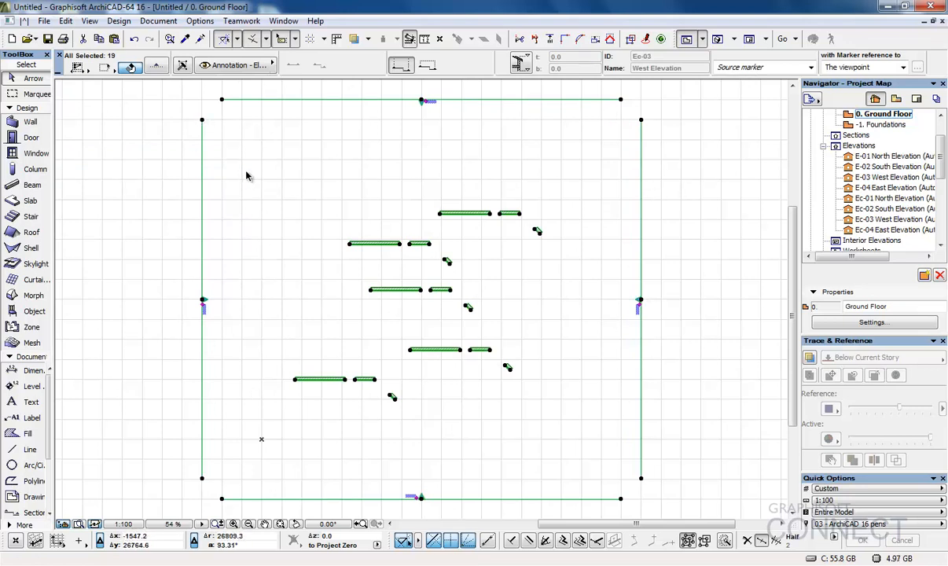
pyautogui.press('Escape')
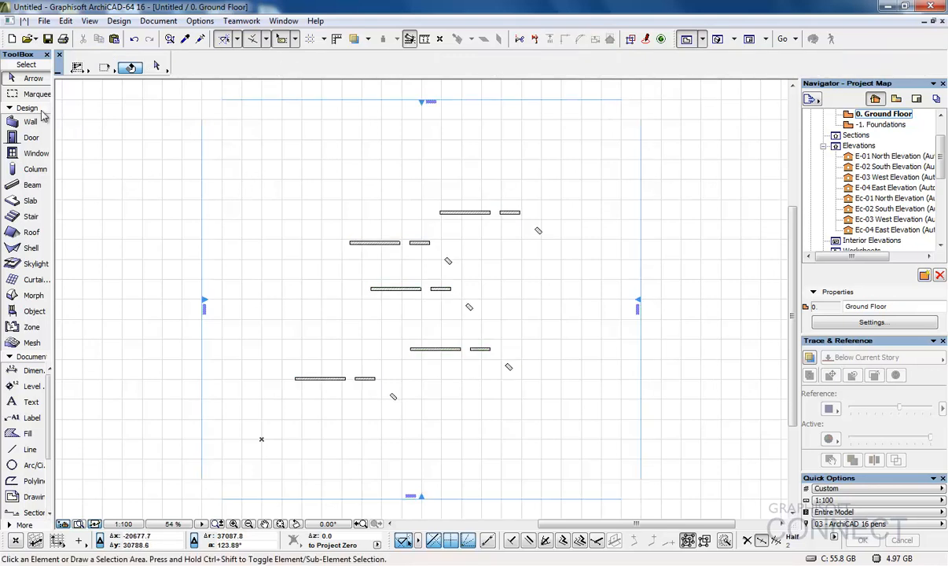
# Step: Try to select all meshes on the plan with the Mesh tool active
pyautogui.click(33, 344)
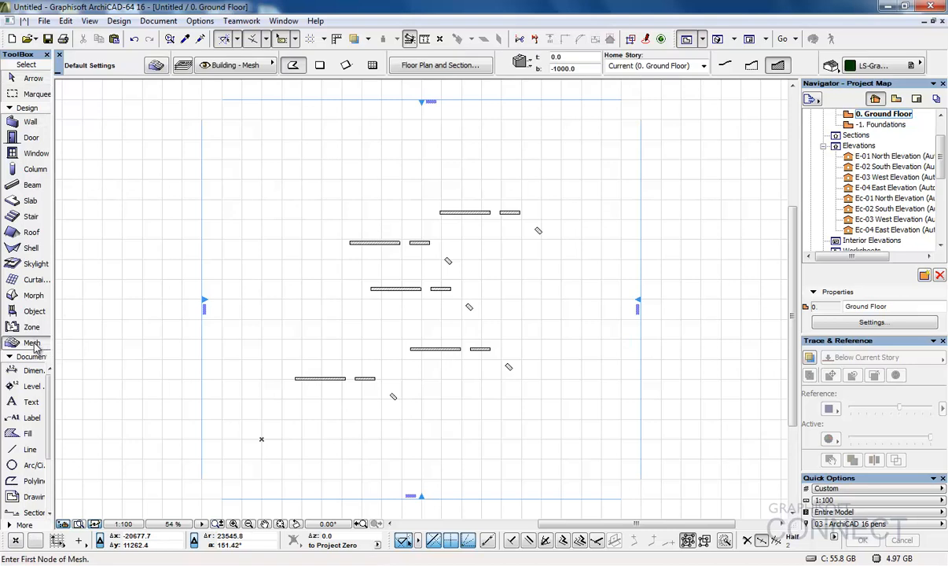
pyautogui.click(64, 21)
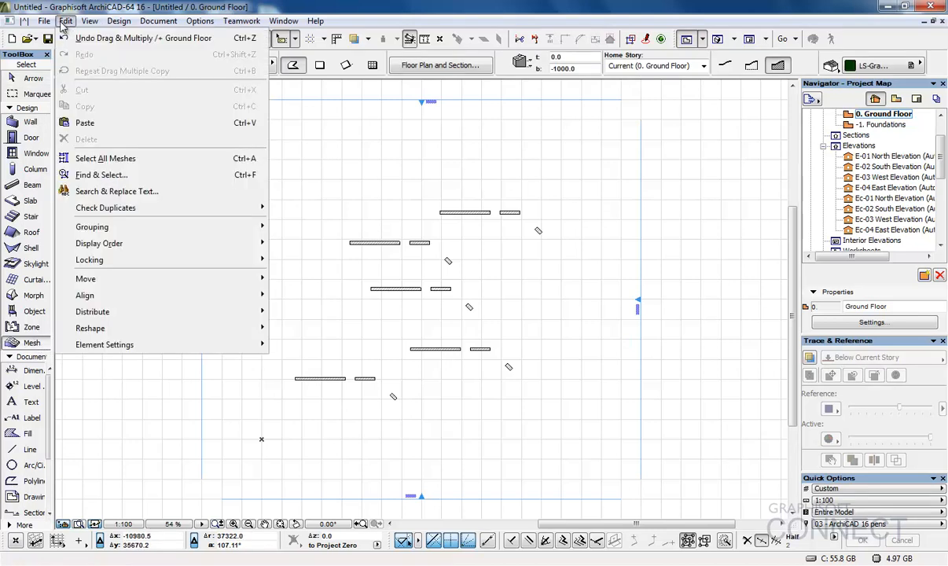
pyautogui.click(150, 162)
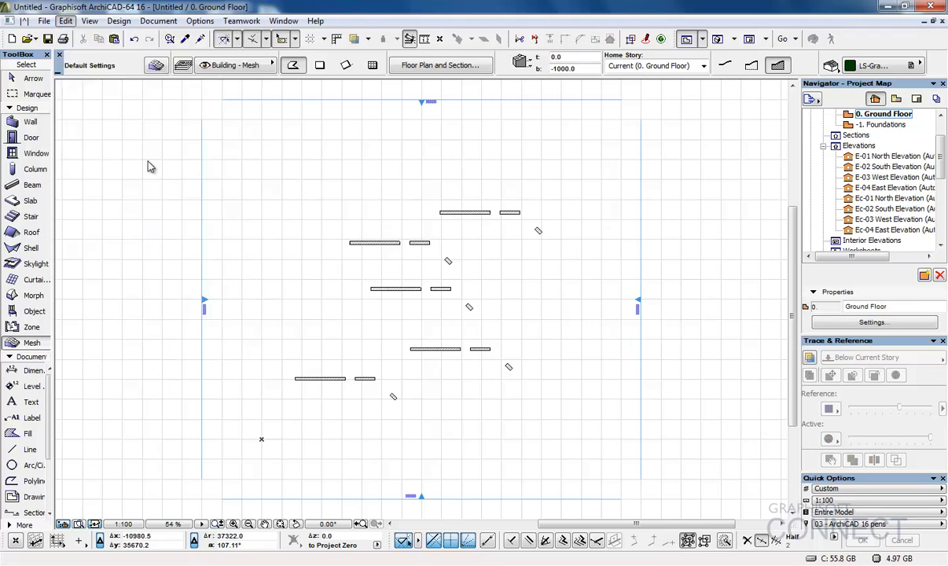
# Step: Select all walls on the plan with the Wall tool active, leaving out the elevation markers
pyautogui.click(30, 123)
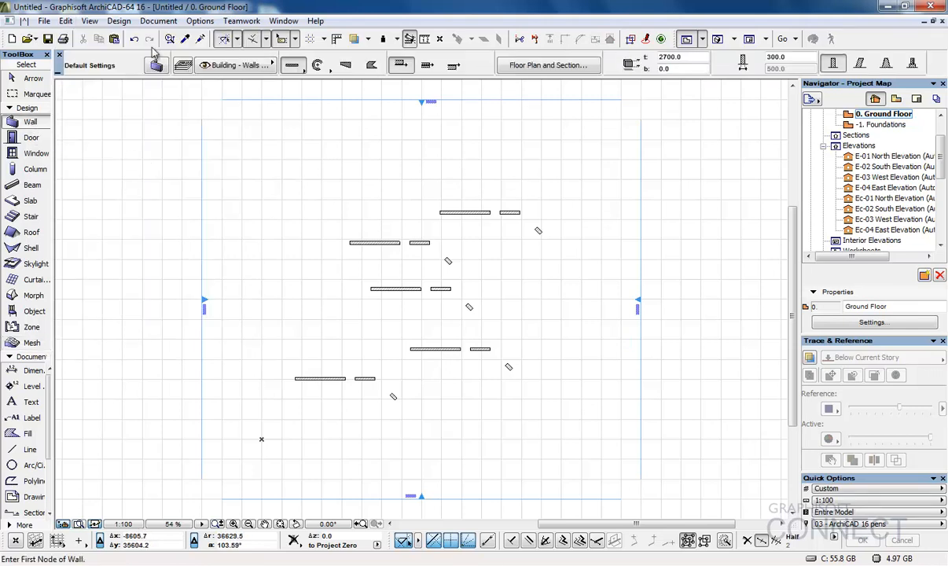
pyautogui.click(90, 21)
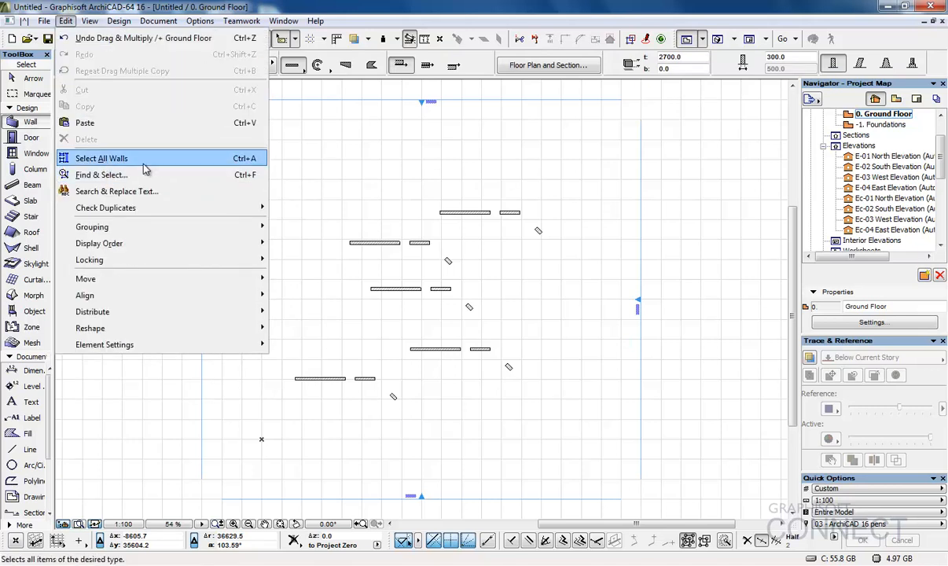
pyautogui.click(253, 159)
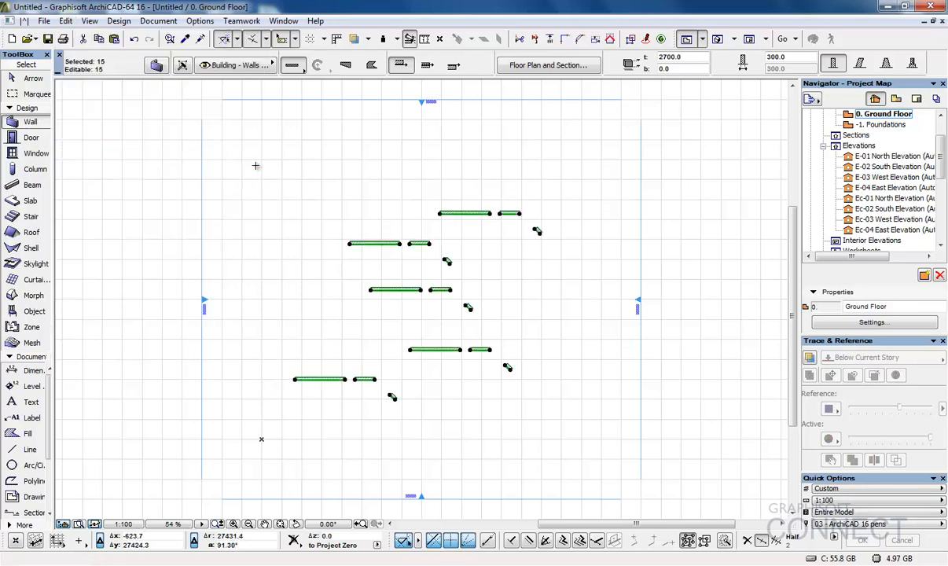